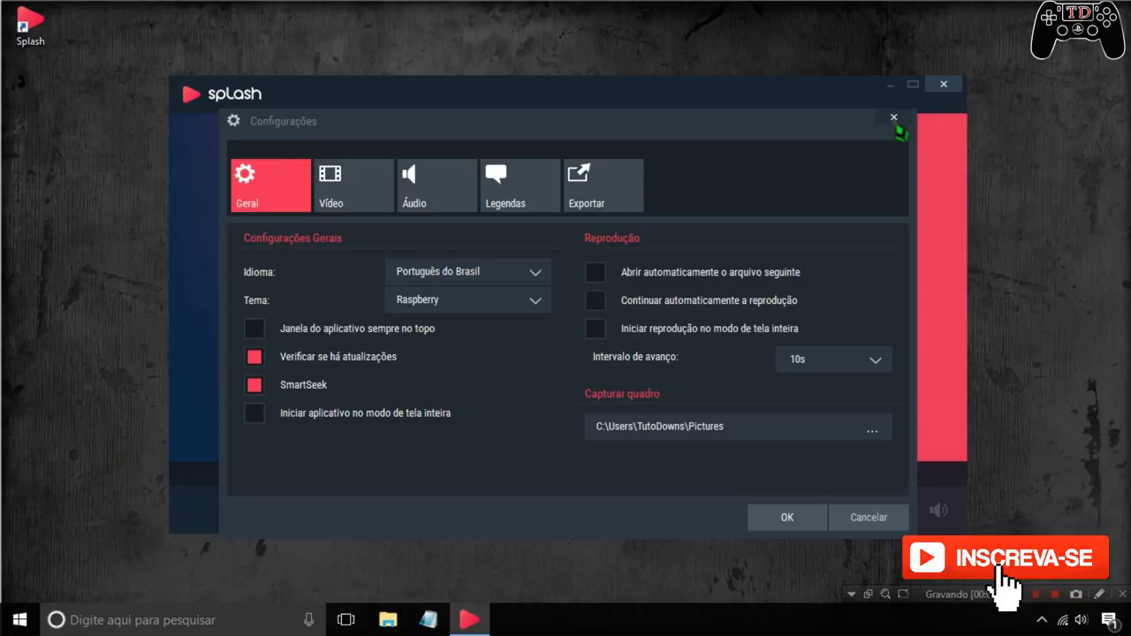
# Close the settings, open the video file Capitão América Guerra Civil and pause its playback.
pyautogui.click(894, 117)
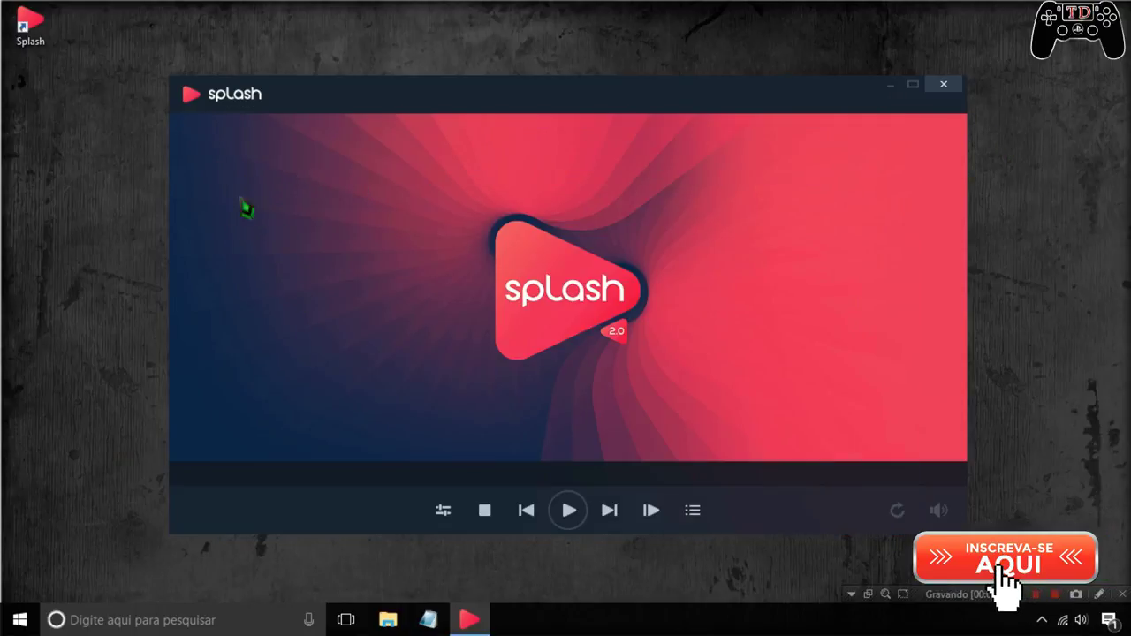
pyautogui.moveTo(190, 145)
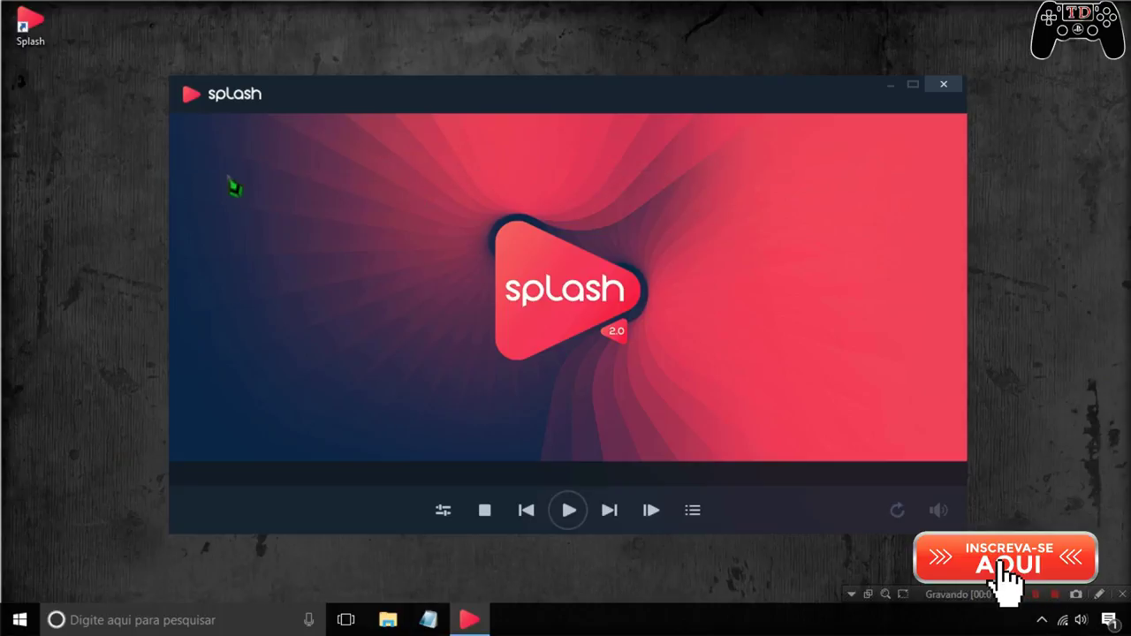
pyautogui.moveTo(368, 151)
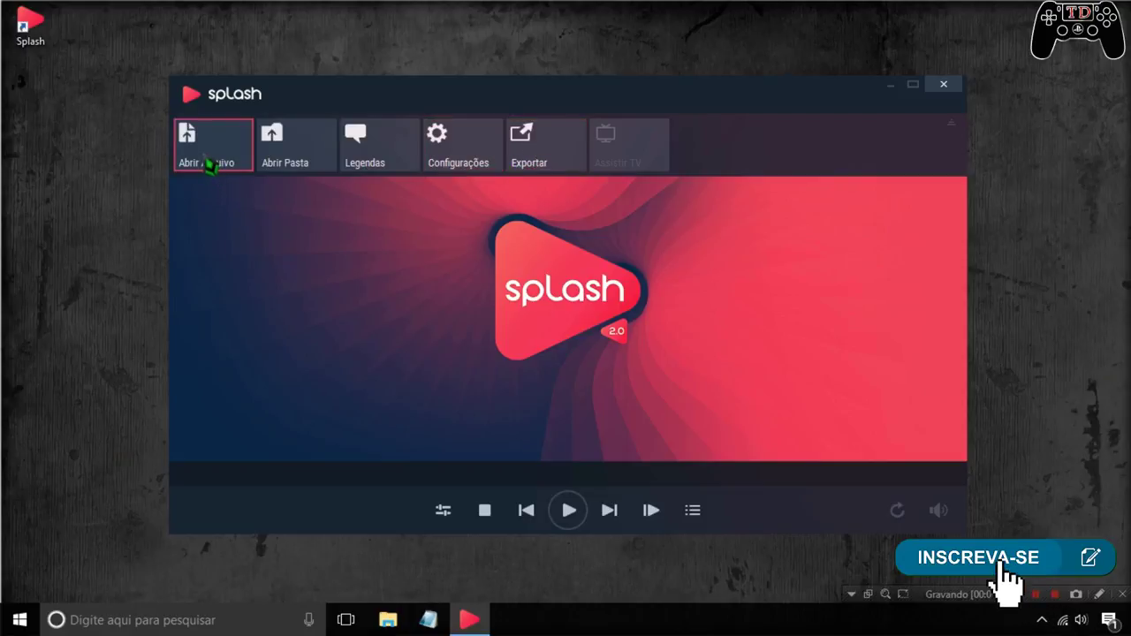
pyautogui.click(213, 163)
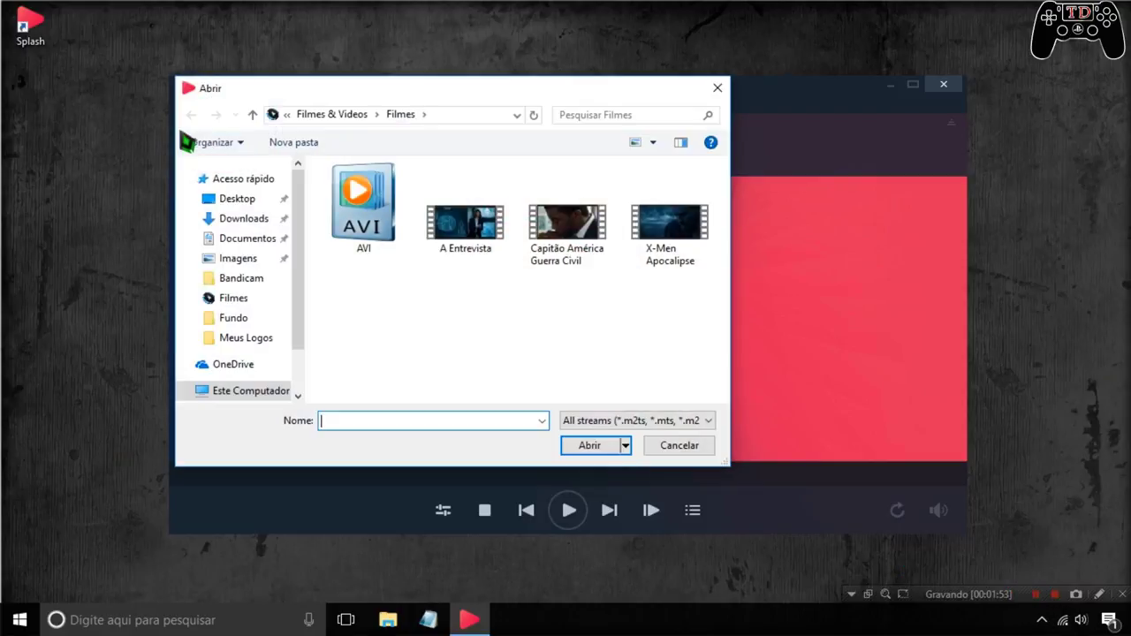
pyautogui.click(581, 223)
pyautogui.doubleClick(580, 221)
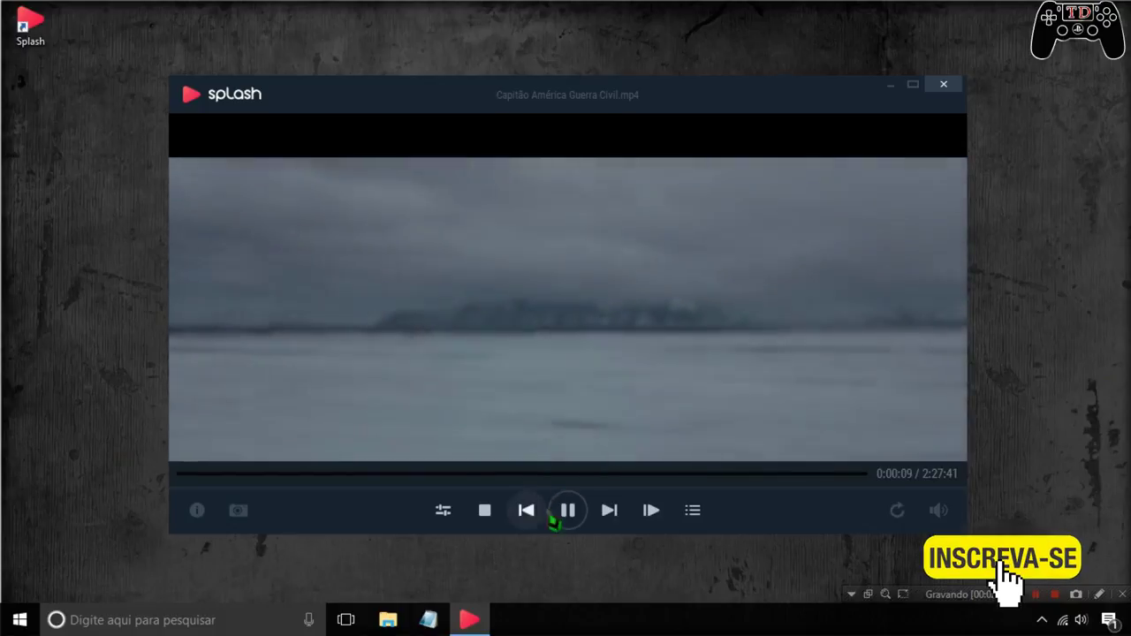
pyautogui.click(573, 511)
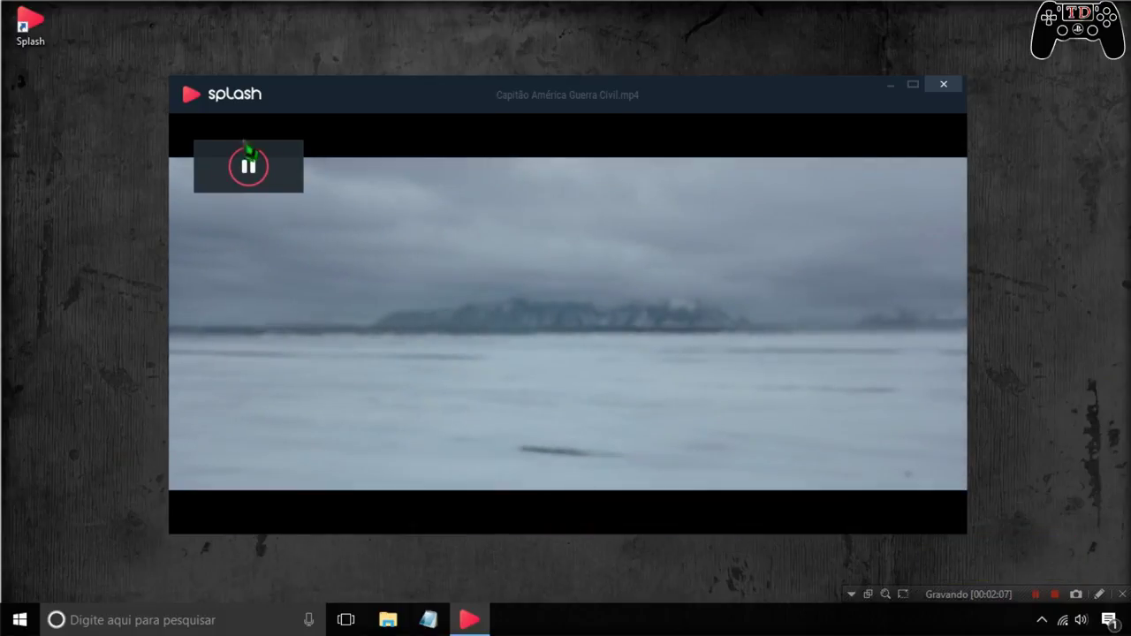
# Change the player's theme to SkyBlue in the general settings and restart the player to apply it.
pyautogui.moveTo(336, 162)
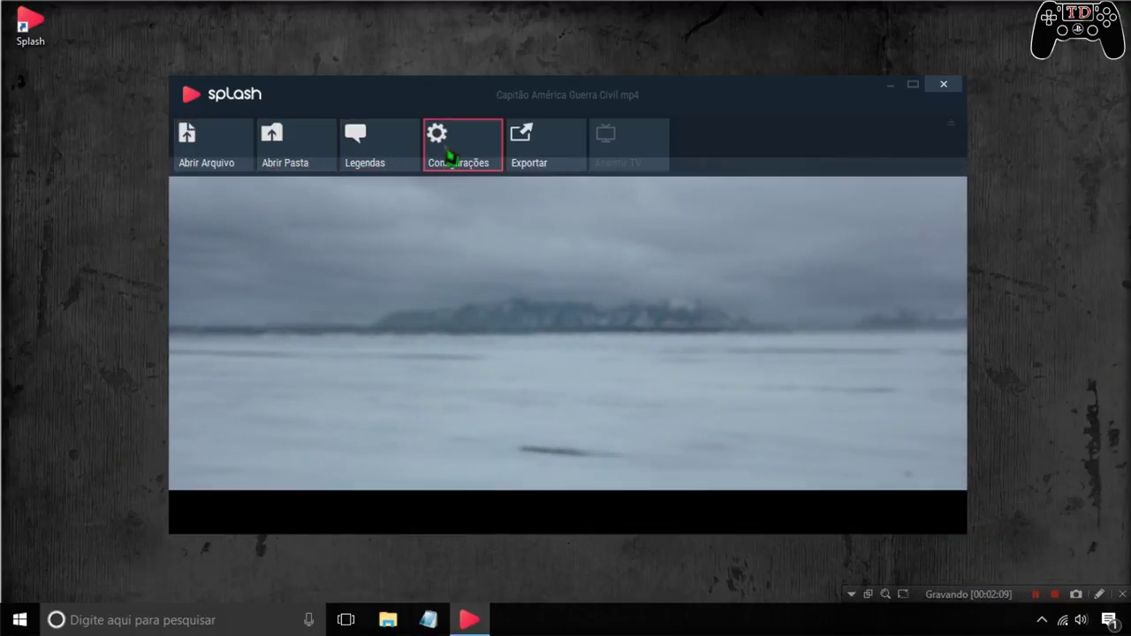
pyautogui.click(445, 146)
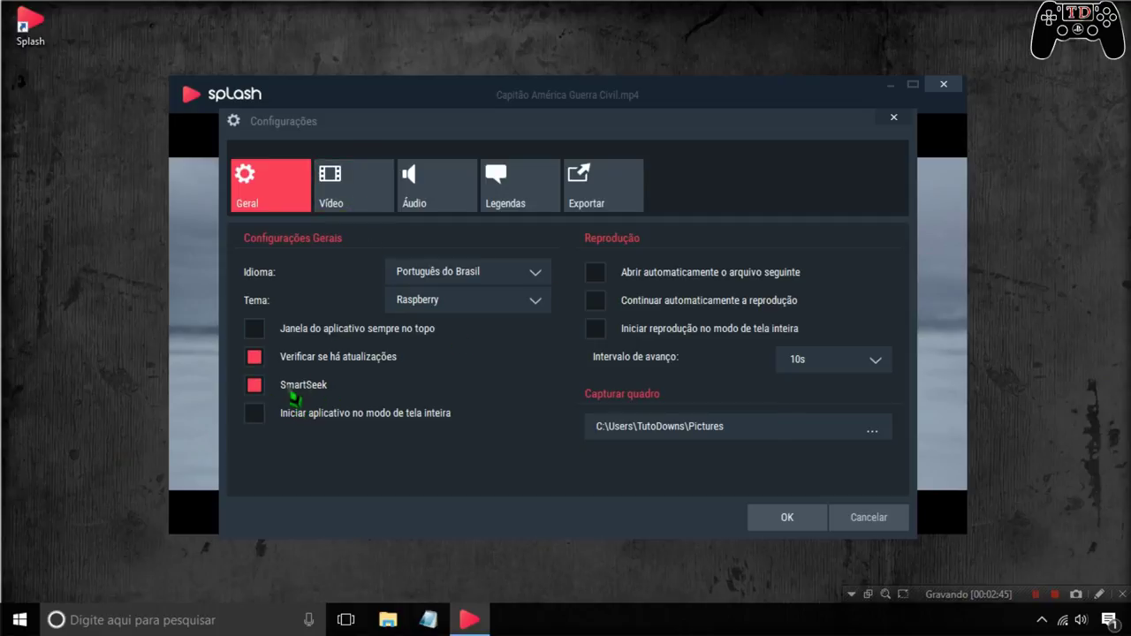
pyautogui.click(420, 305)
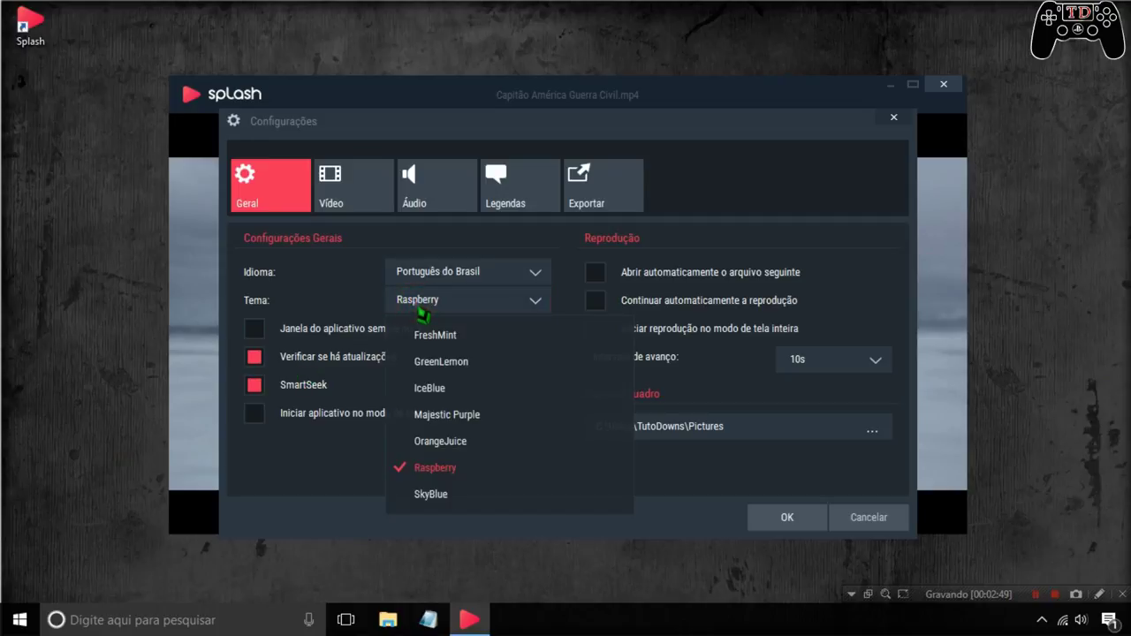
pyautogui.click(433, 495)
pyautogui.click(765, 389)
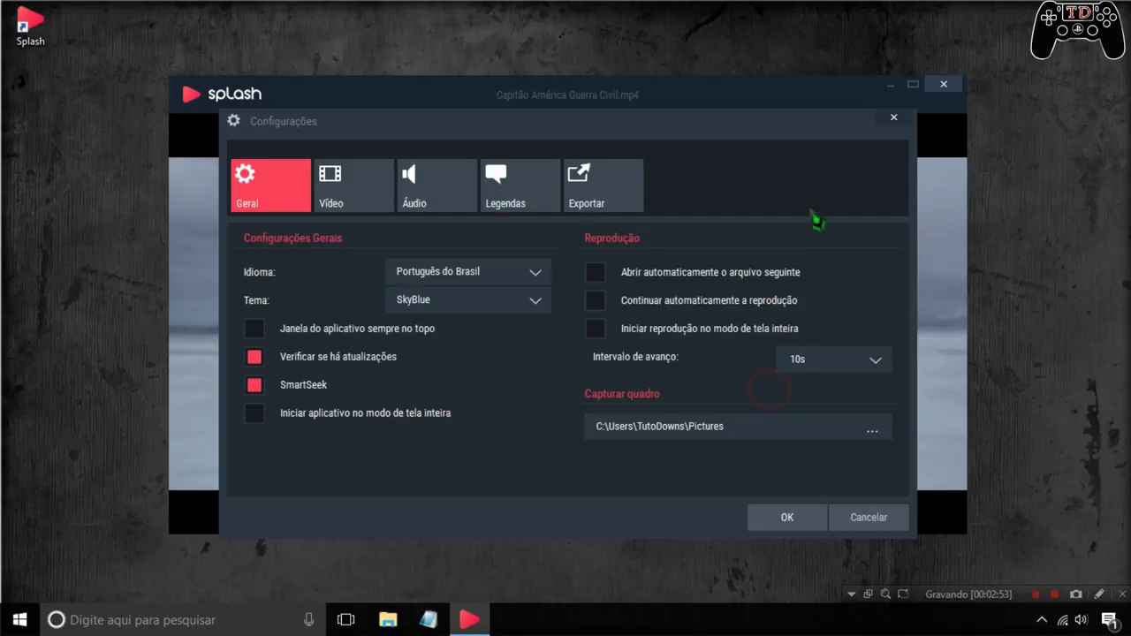
pyautogui.click(893, 117)
pyautogui.click(956, 91)
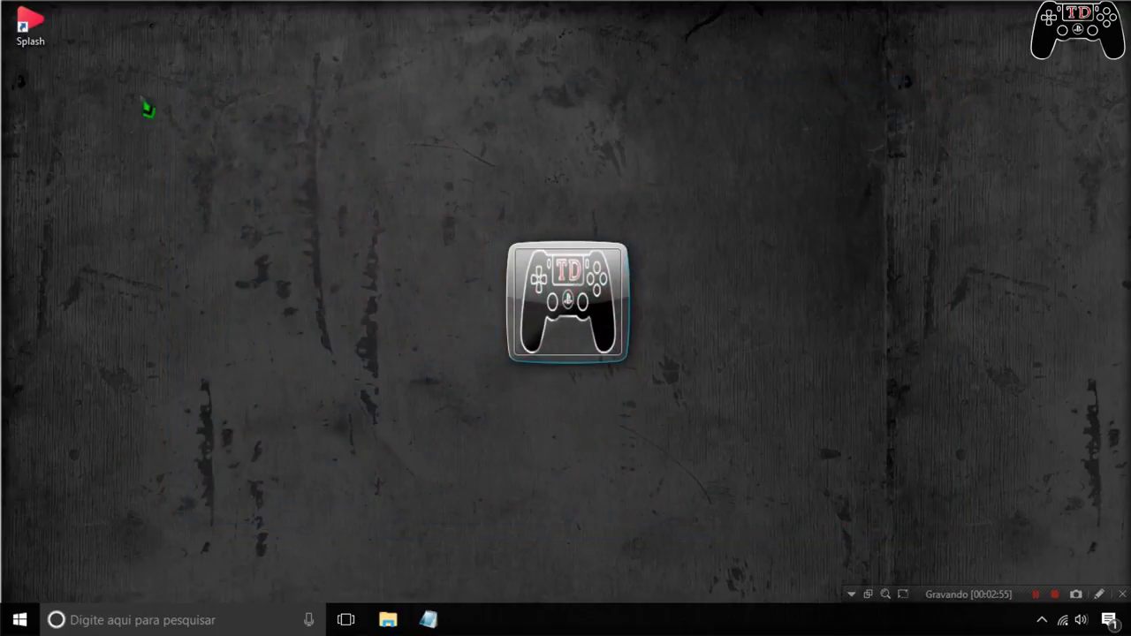
pyautogui.click(24, 38)
pyautogui.doubleClick(26, 38)
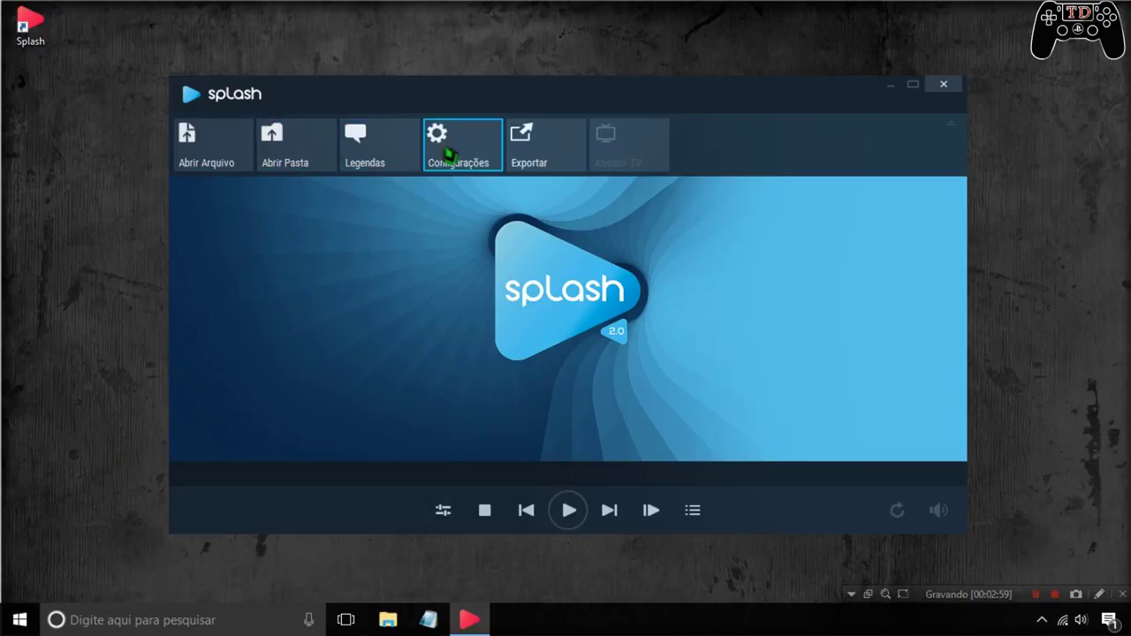
# Open the general settings and look at the available interface languages without choosing another one.
pyautogui.click(445, 152)
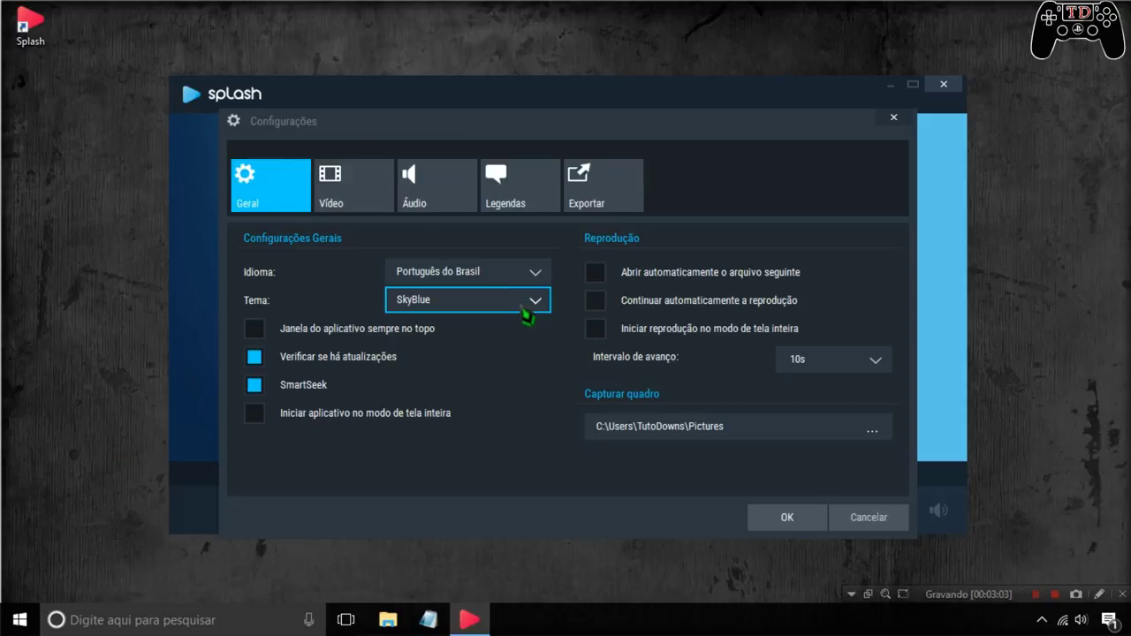
pyautogui.click(499, 272)
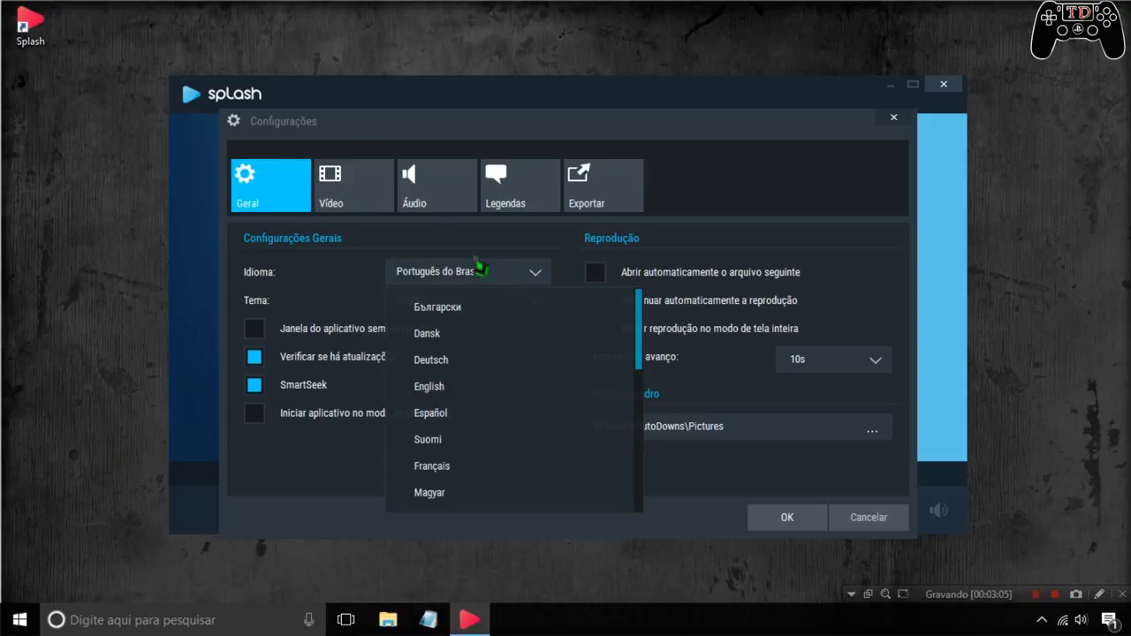
pyautogui.click(398, 252)
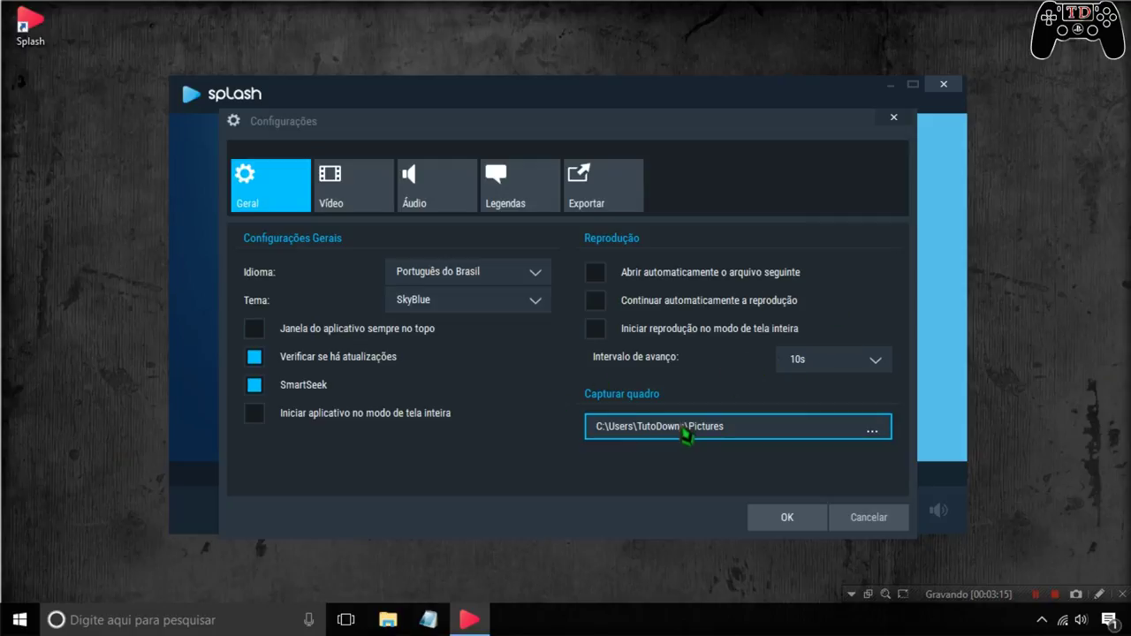
# Enable Motion² Ultra 1080p in the video settings and acknowledge the notices.
pyautogui.click(359, 197)
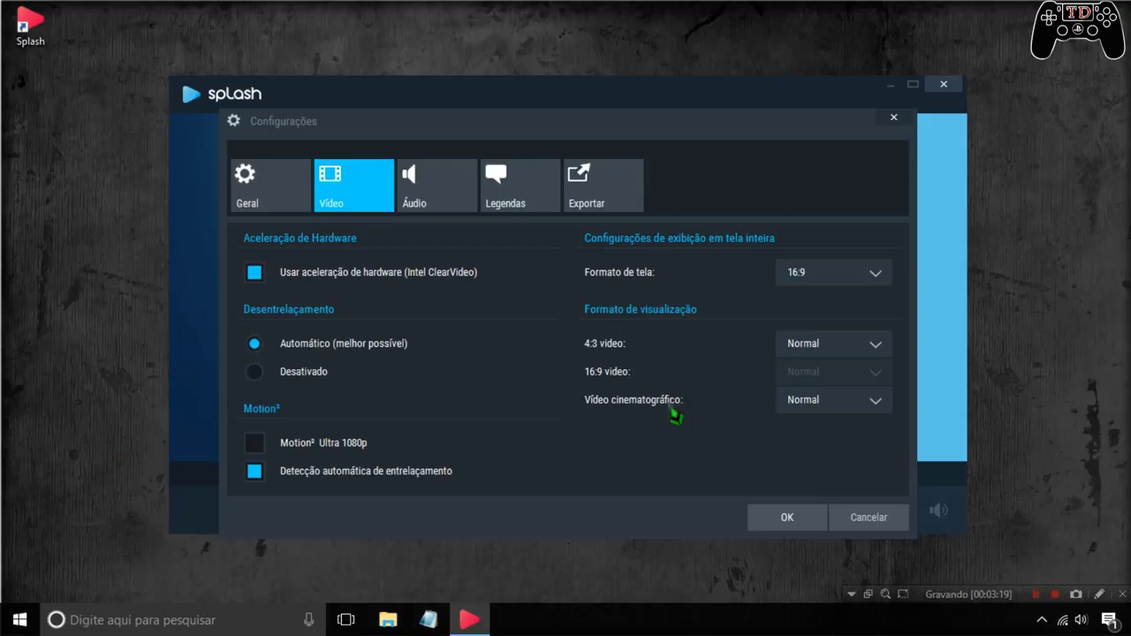
pyautogui.click(254, 443)
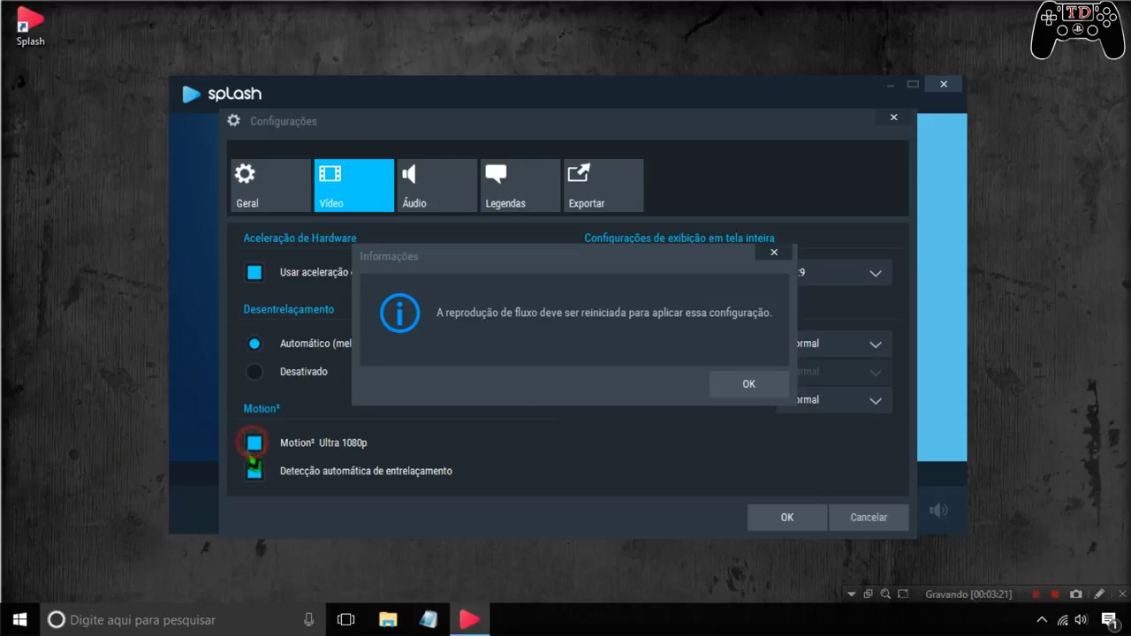
pyautogui.click(748, 387)
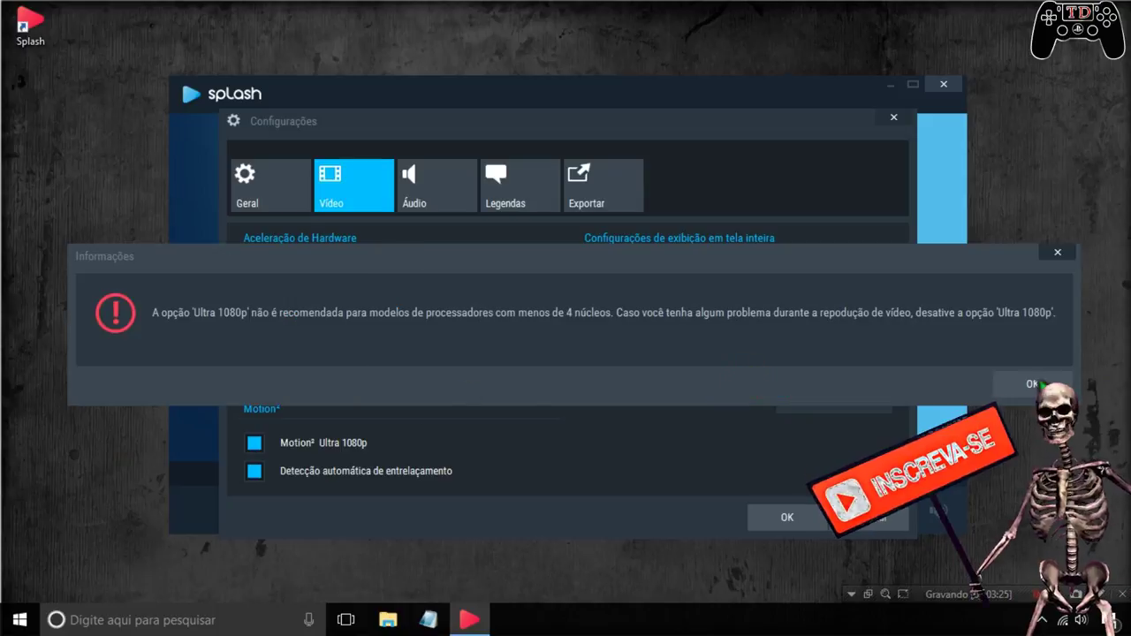
pyautogui.click(1030, 383)
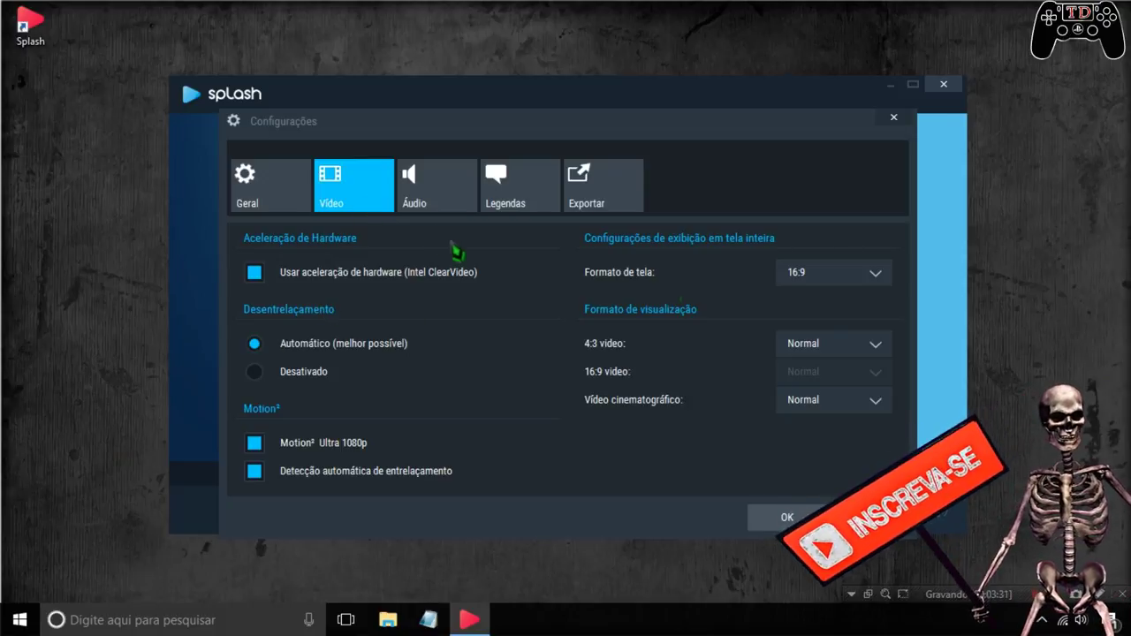
# Examine the fullscreen screen format choices, the cinematic video display modes and the audio settings.
pyautogui.click(874, 281)
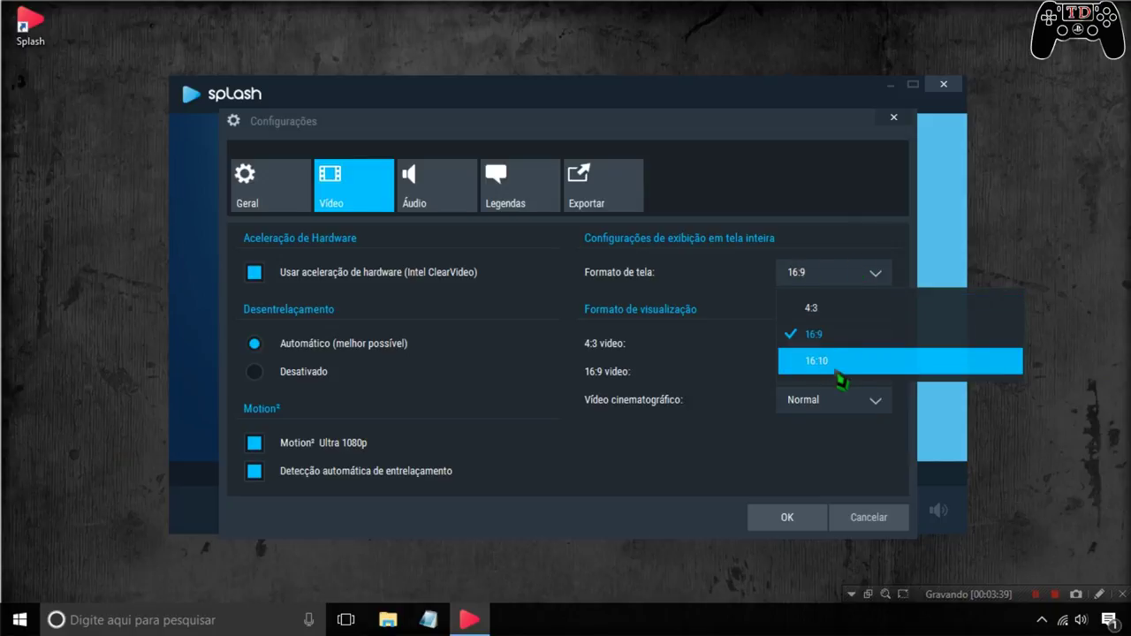
pyautogui.click(846, 240)
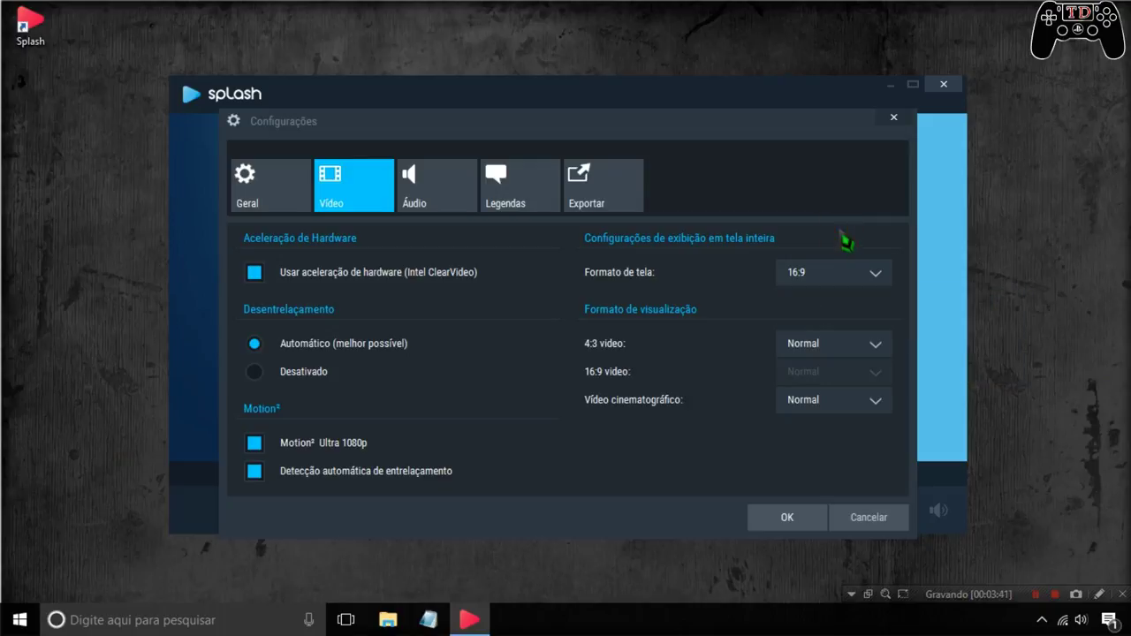
pyautogui.click(820, 408)
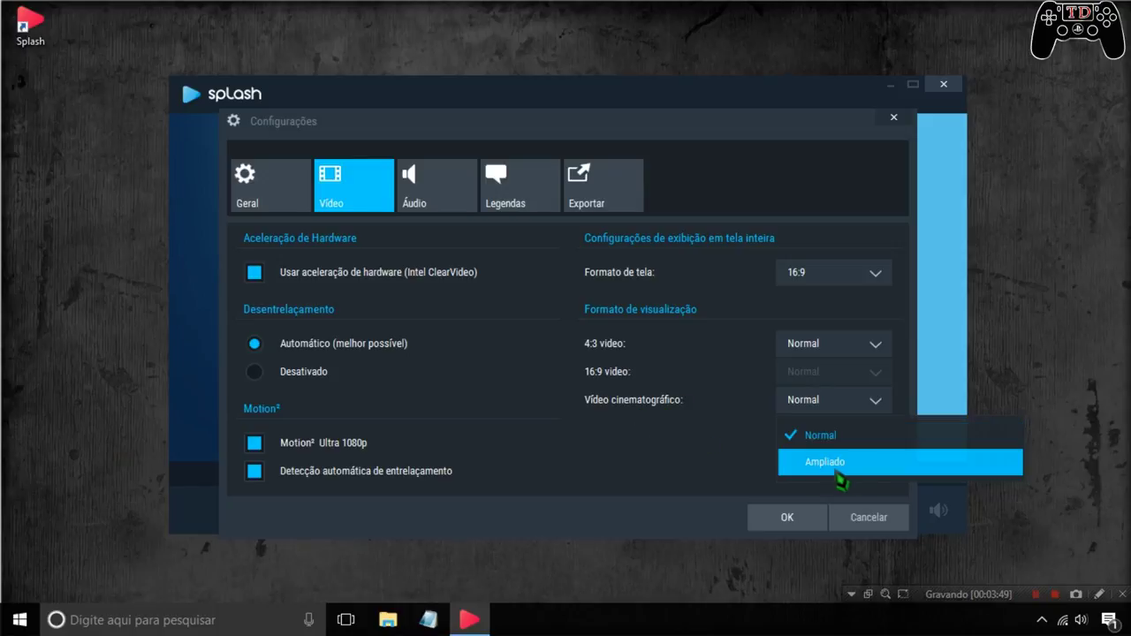
pyautogui.click(656, 409)
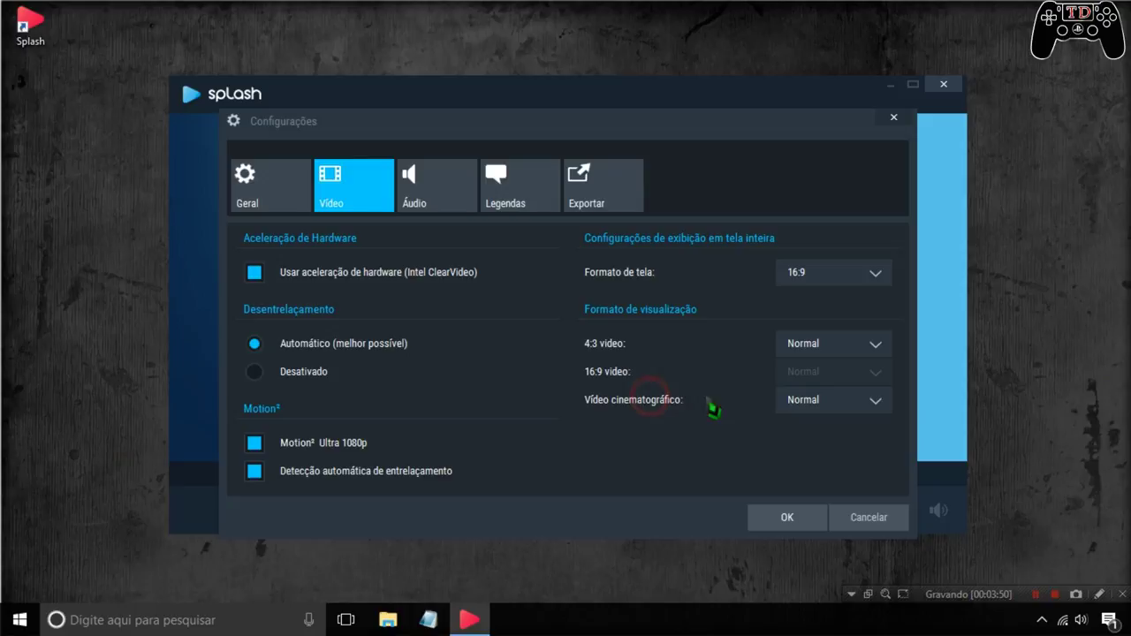
pyautogui.click(790, 410)
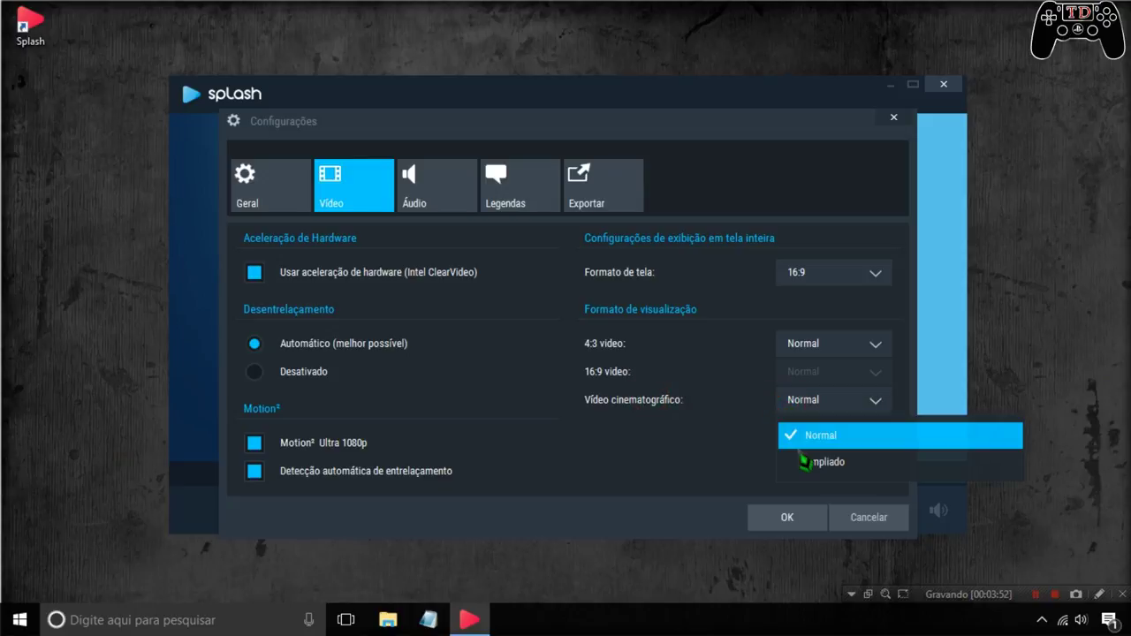
pyautogui.click(669, 438)
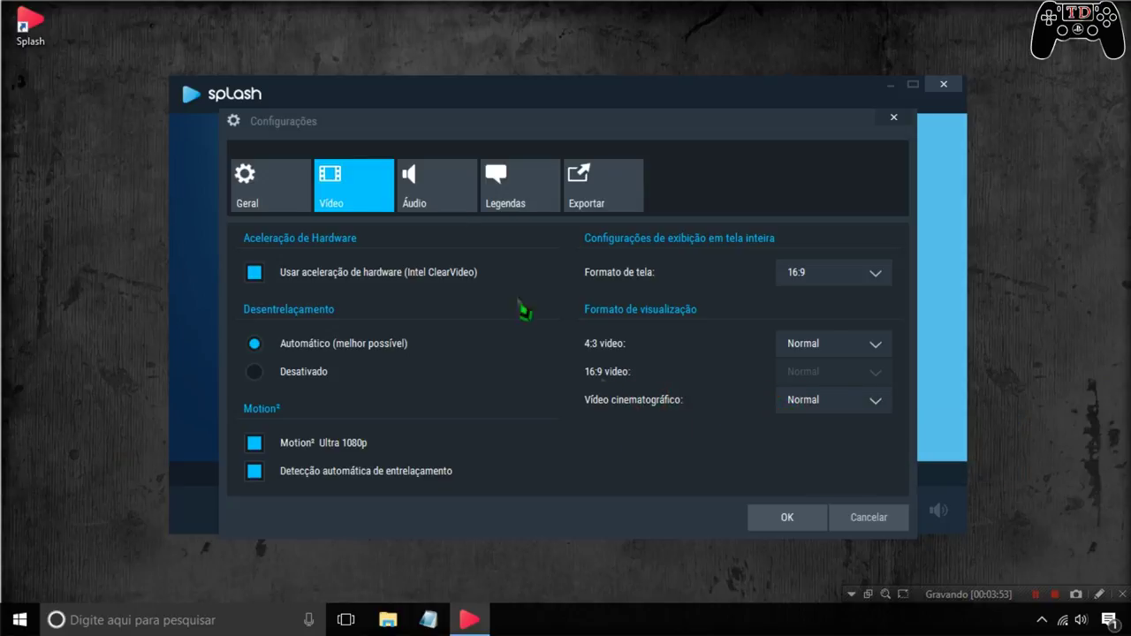
pyautogui.click(447, 207)
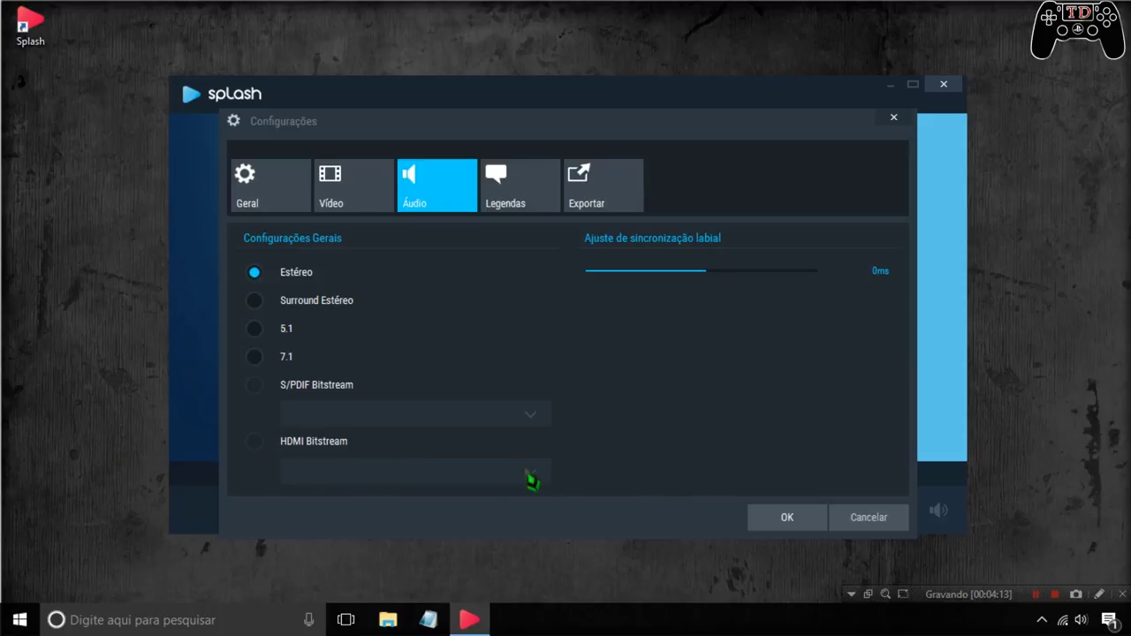
# Set the subtitle font to Arial Black and check the font size and encoding options.
pyautogui.click(517, 208)
pyautogui.click(414, 272)
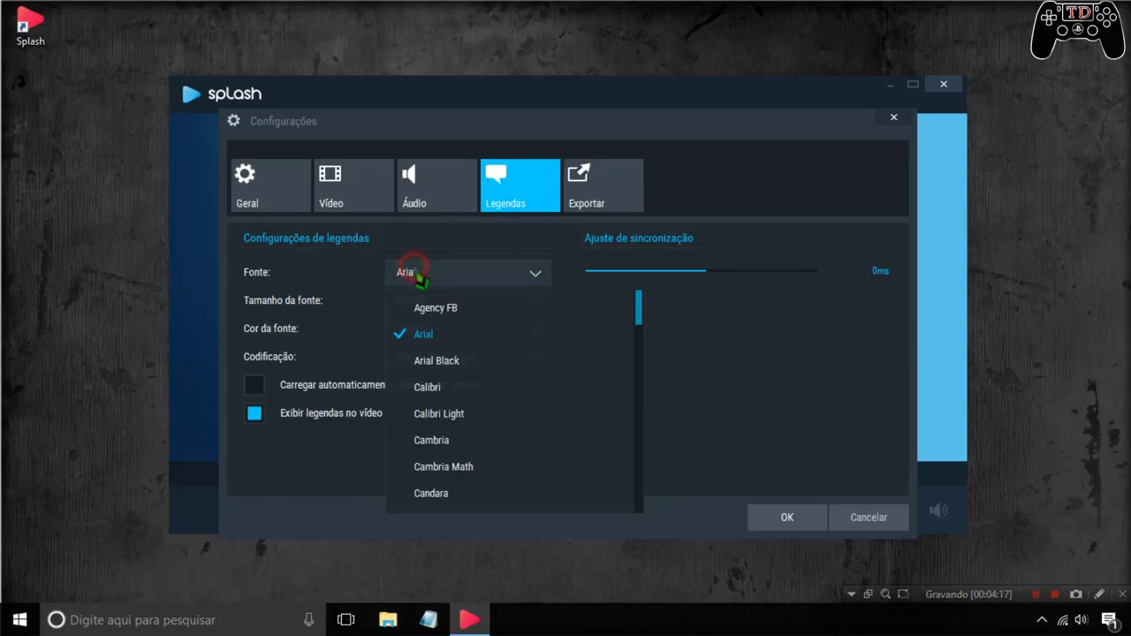
pyautogui.click(442, 363)
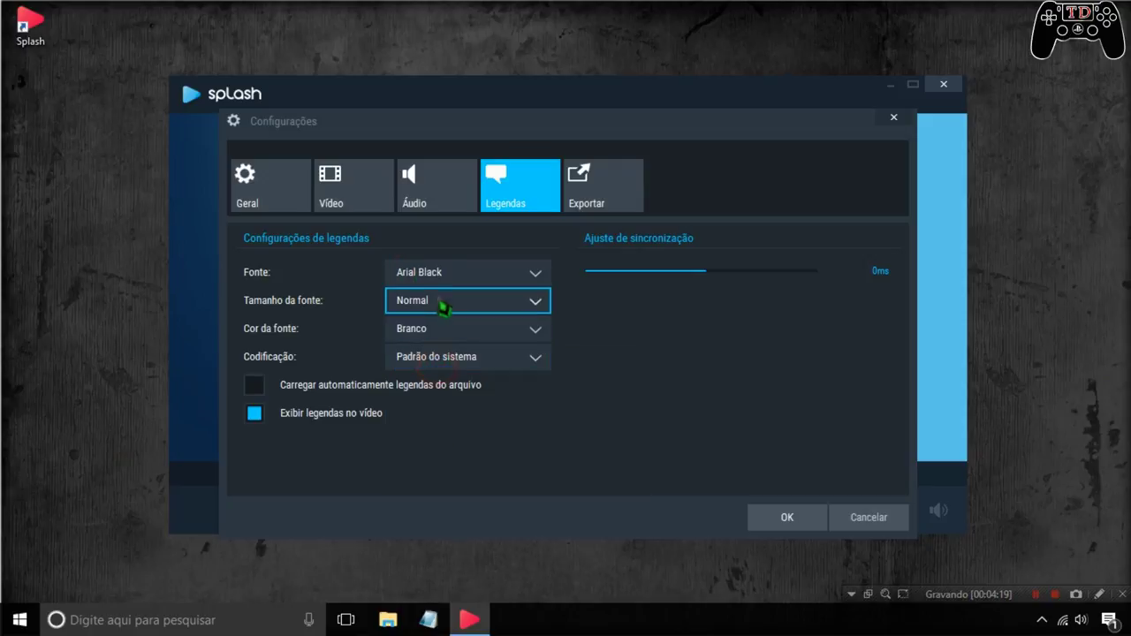
pyautogui.click(428, 307)
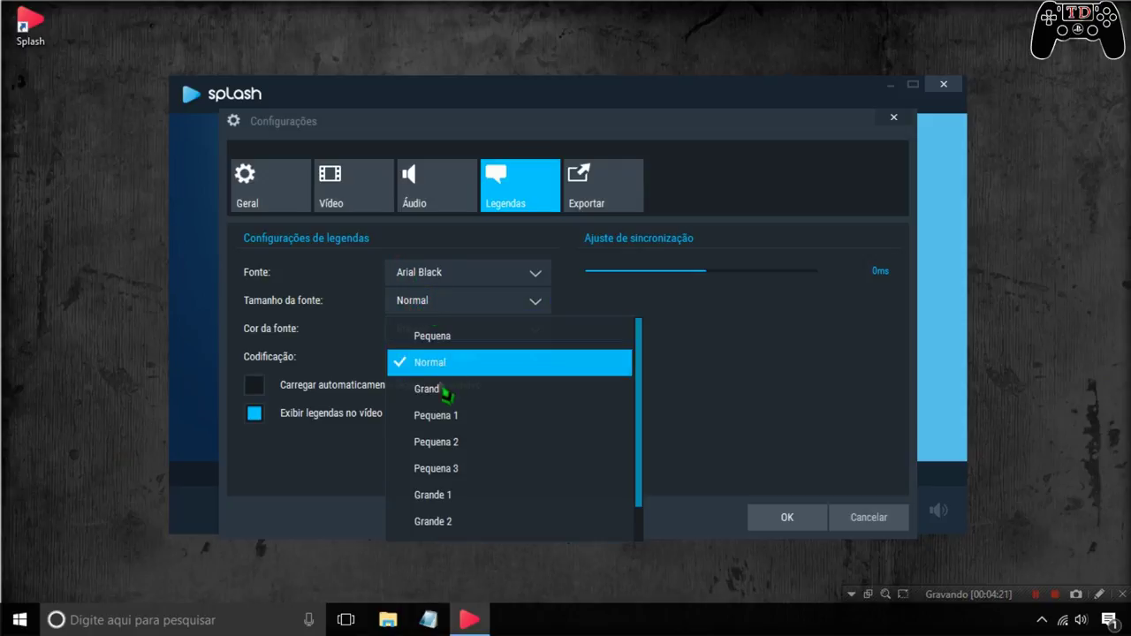
pyautogui.click(705, 376)
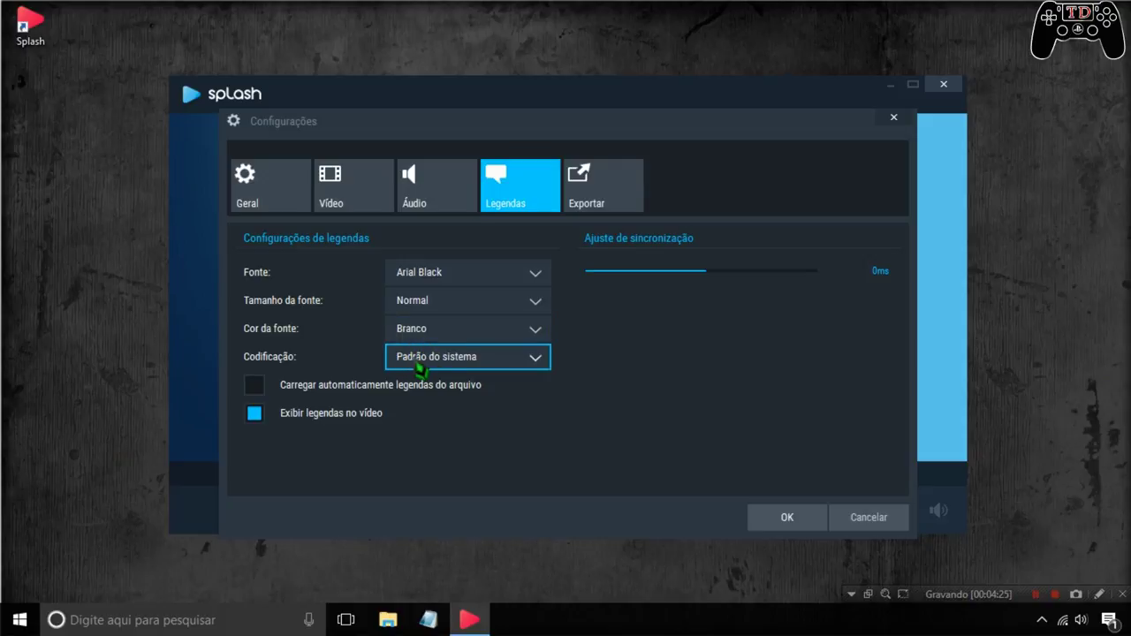
pyautogui.click(427, 363)
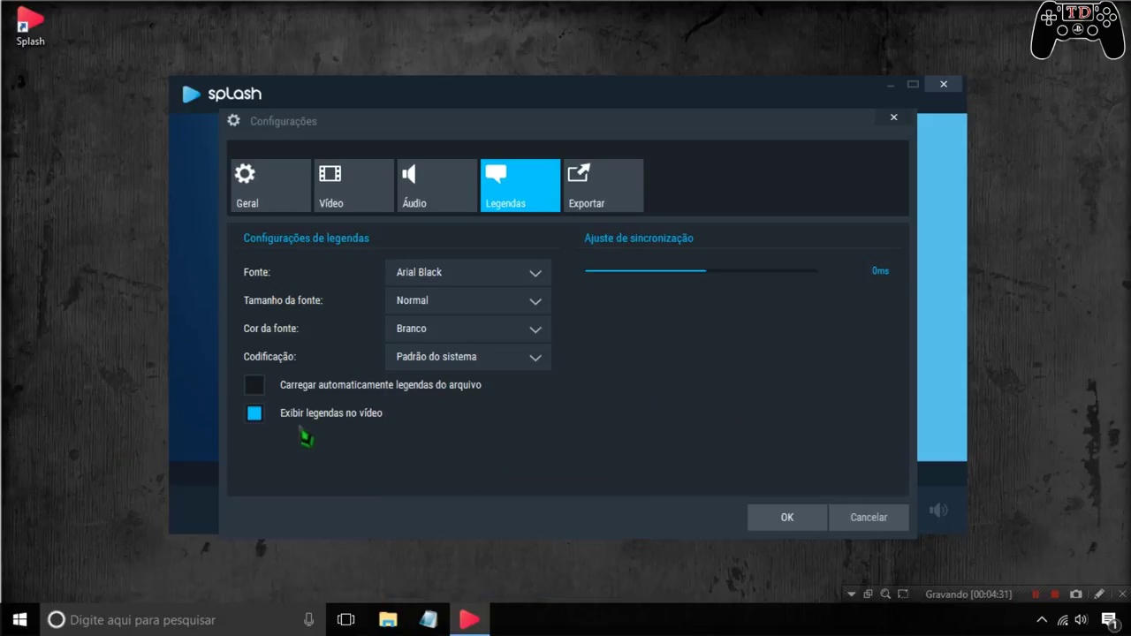
# Turn off the display of subtitles on the video in the subtitle settings.
pyautogui.click(254, 413)
pyautogui.click(254, 414)
pyautogui.click(253, 414)
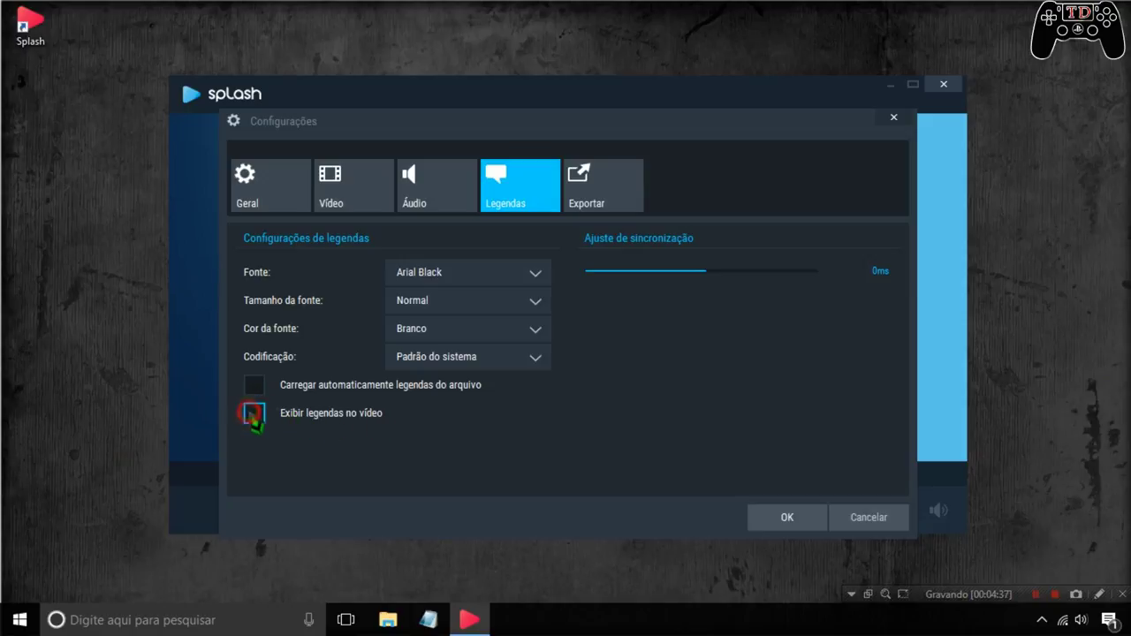
# Check the export settings, close the configuration and open the Capitão América Guerra Civil video again.
pyautogui.click(621, 195)
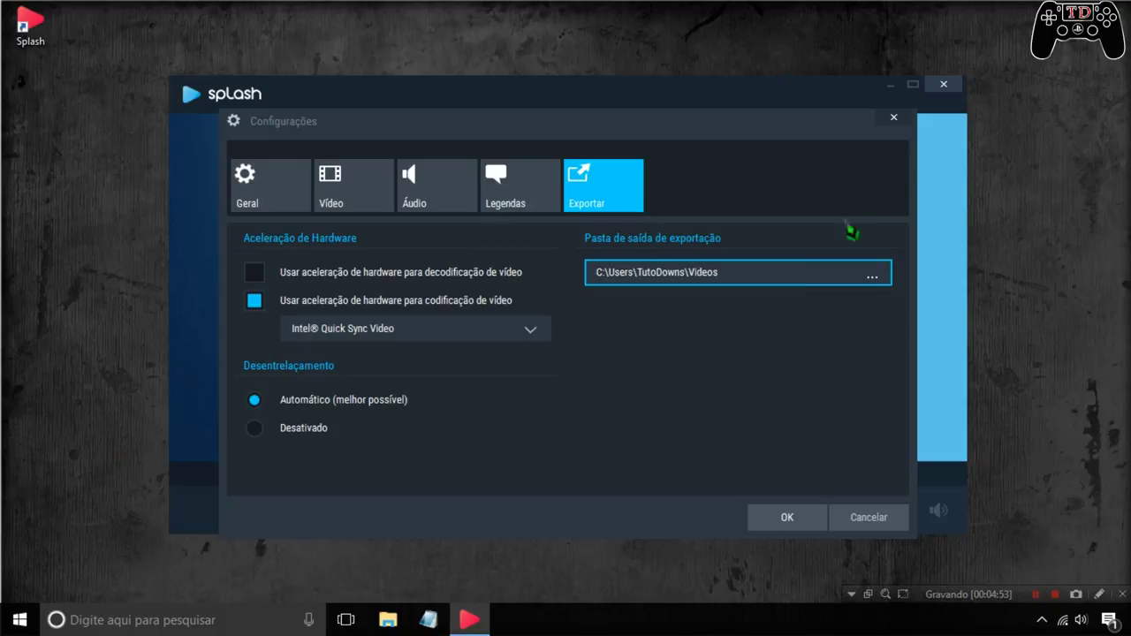
pyautogui.click(893, 117)
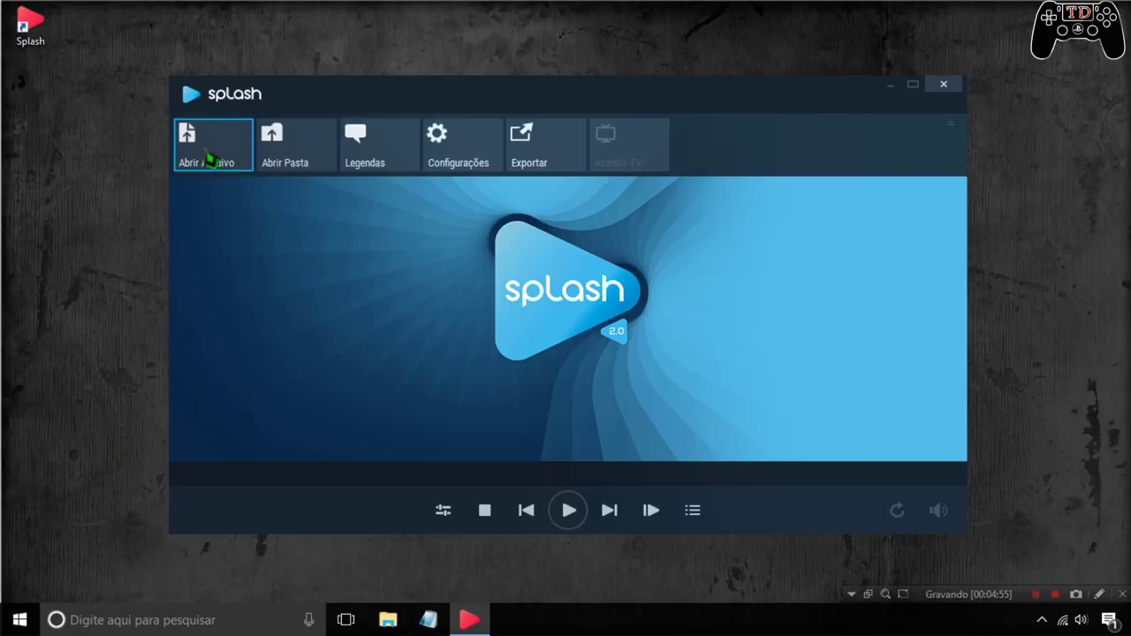
pyautogui.click(212, 181)
pyautogui.doubleClick(559, 231)
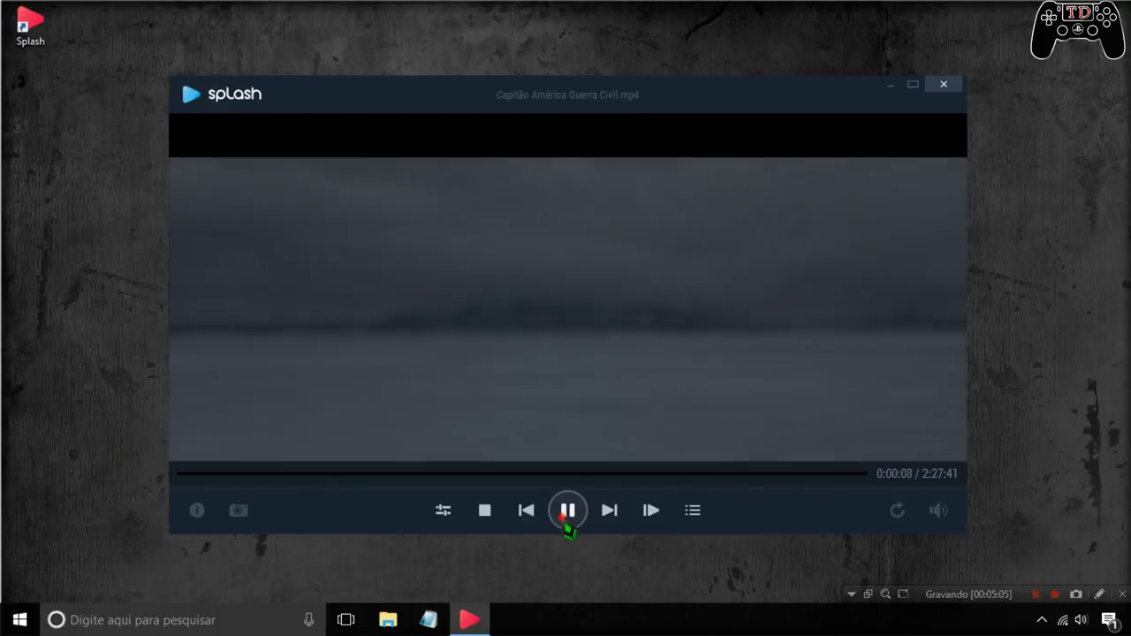
# Open the export window for the Capitão América Guerra Civil video and examine the video quality and output profile choices.
pyautogui.click(391, 277)
pyautogui.moveTo(386, 159)
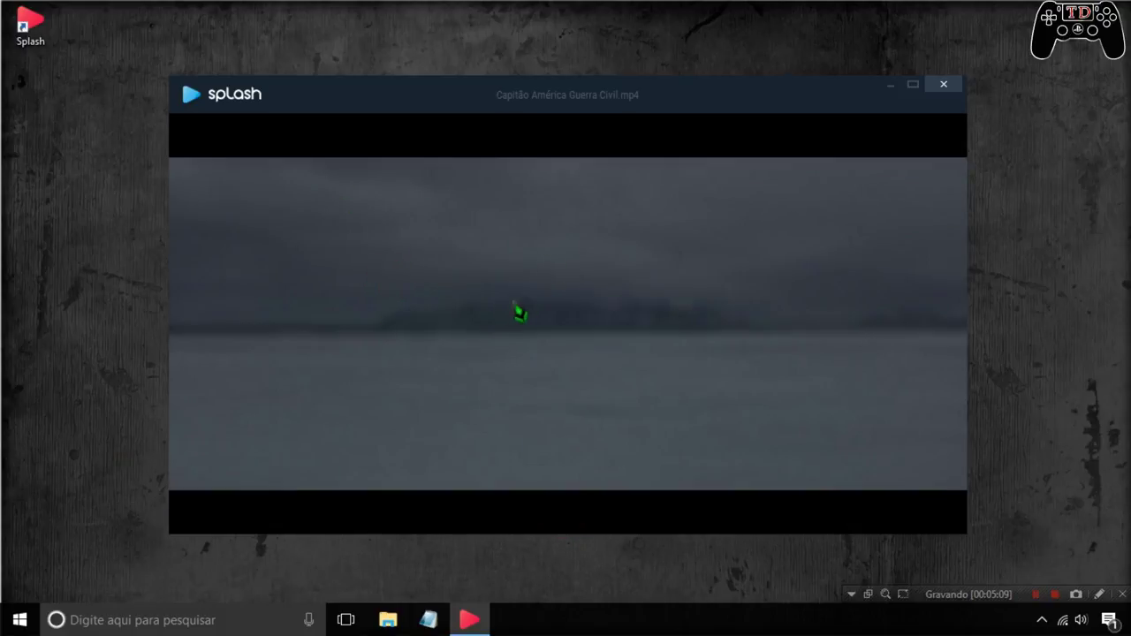
pyautogui.moveTo(442, 157)
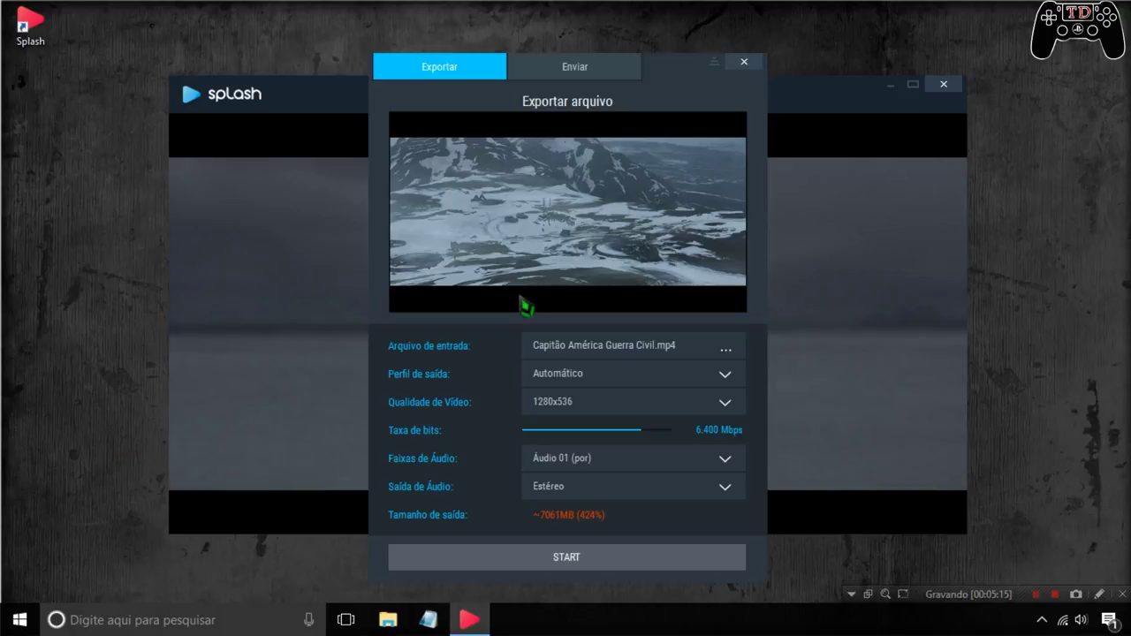
pyautogui.click(585, 411)
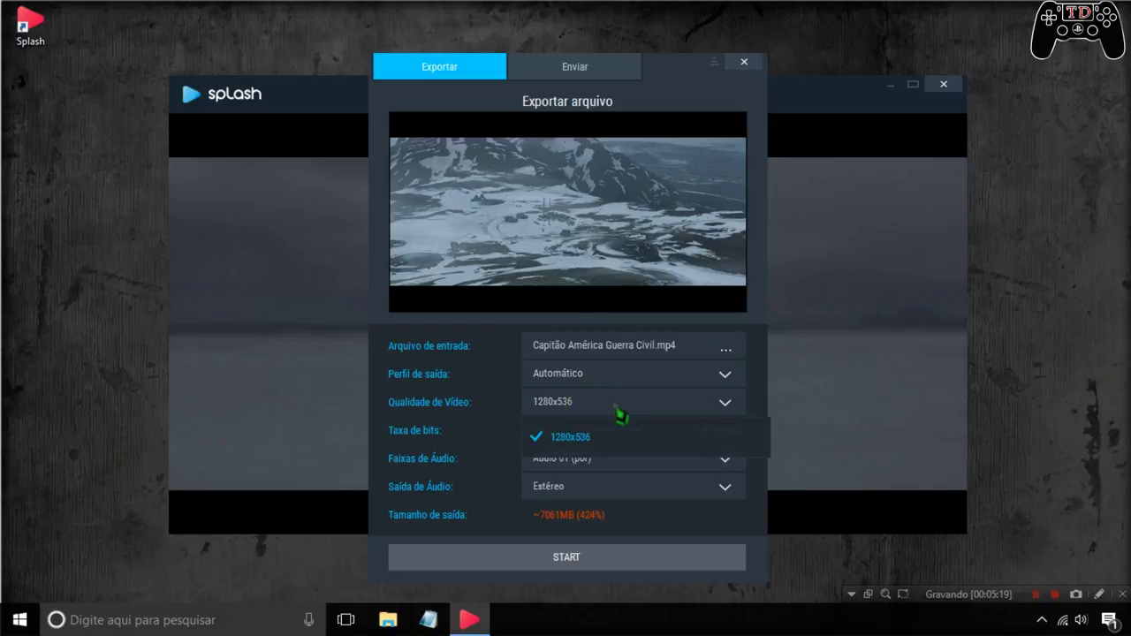
pyautogui.click(464, 97)
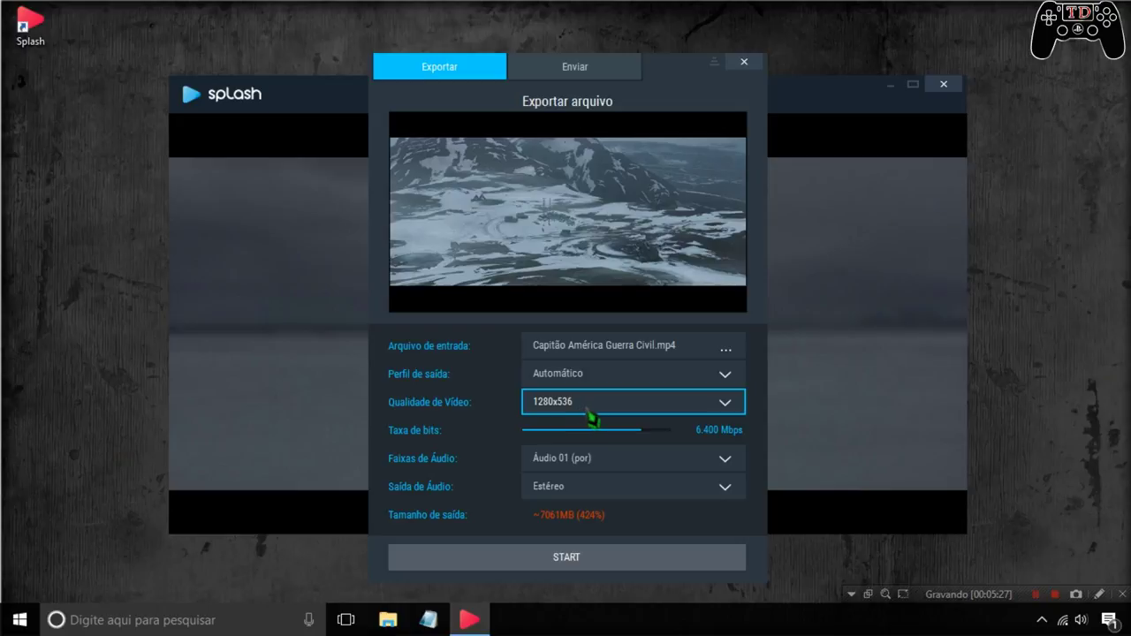
pyautogui.click(726, 402)
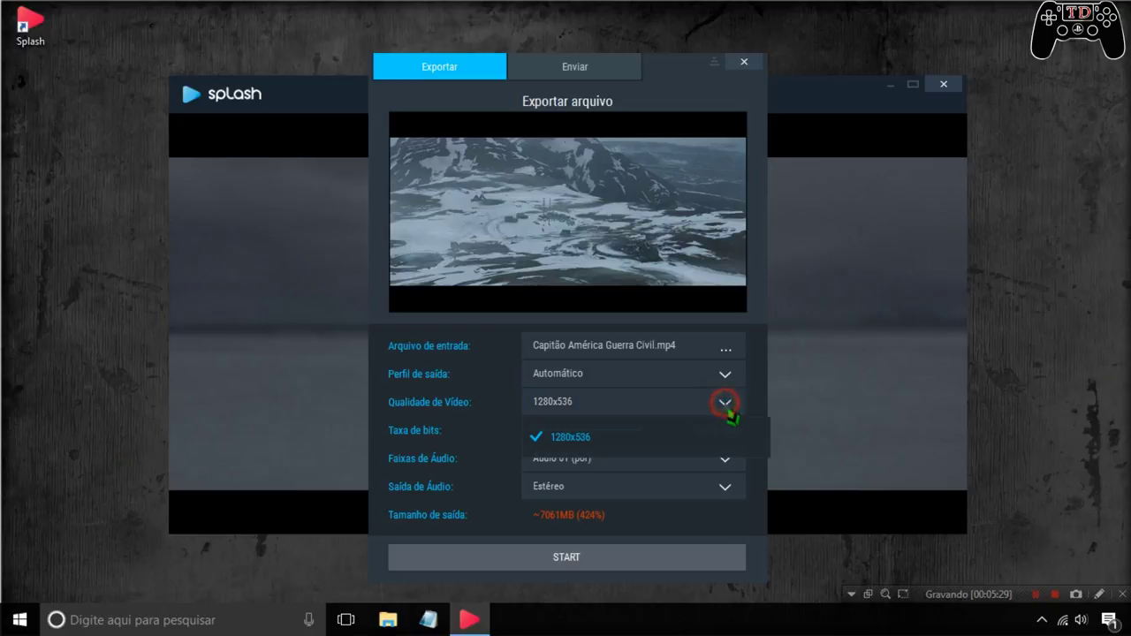
pyautogui.click(730, 404)
pyautogui.click(684, 376)
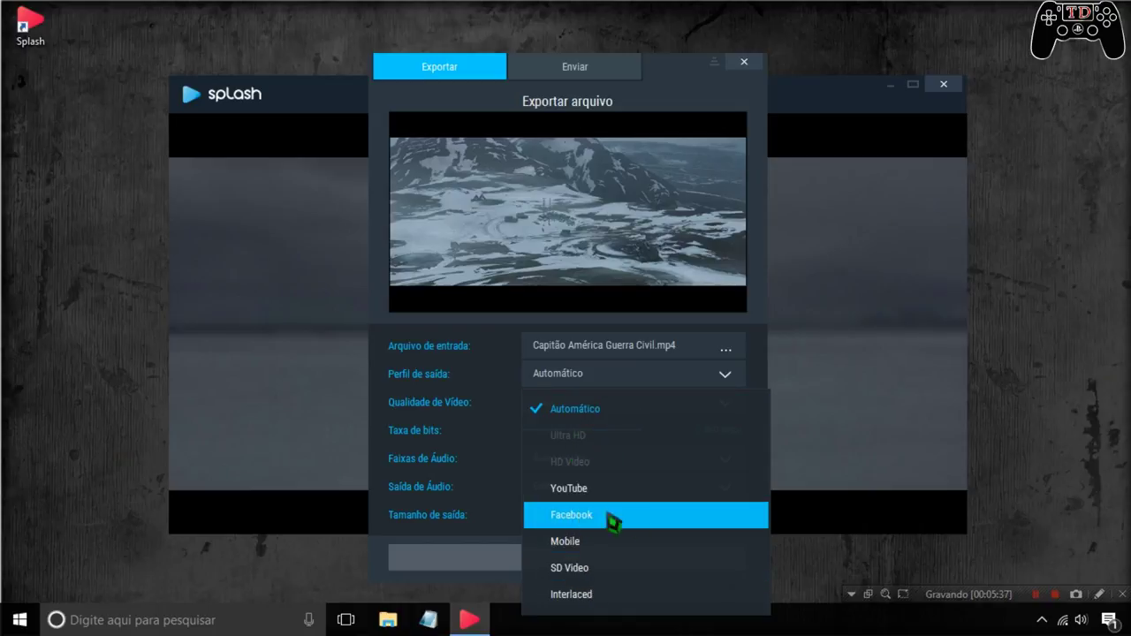
pyautogui.click(675, 89)
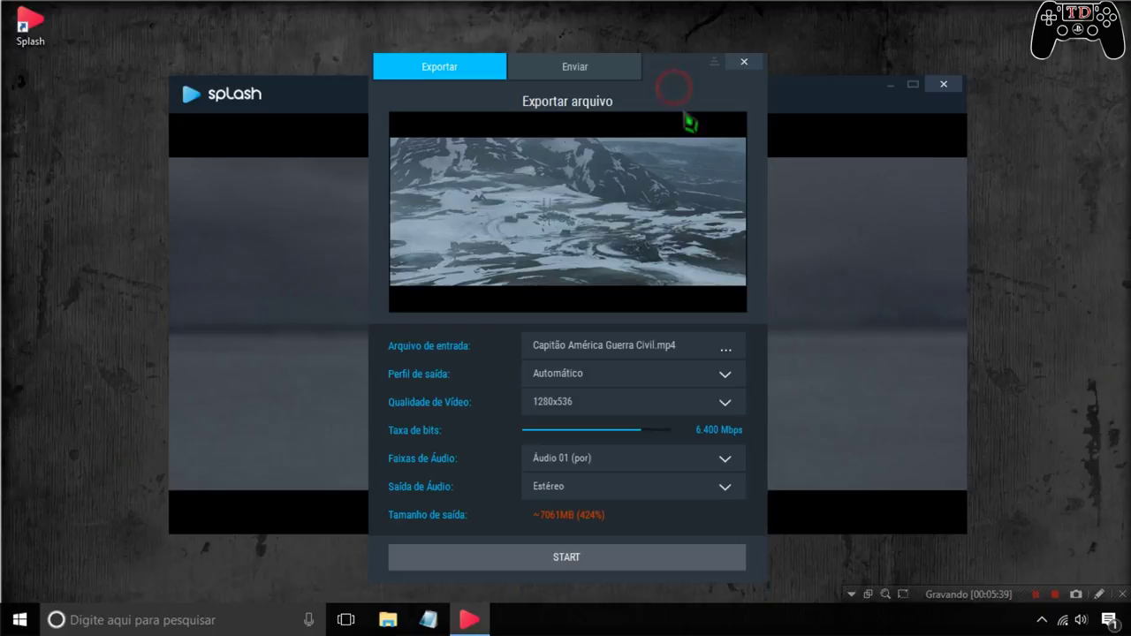
# Try the Desativado option for the export's audio tracks and switch back to Áudio 01 (por).
pyautogui.click(538, 461)
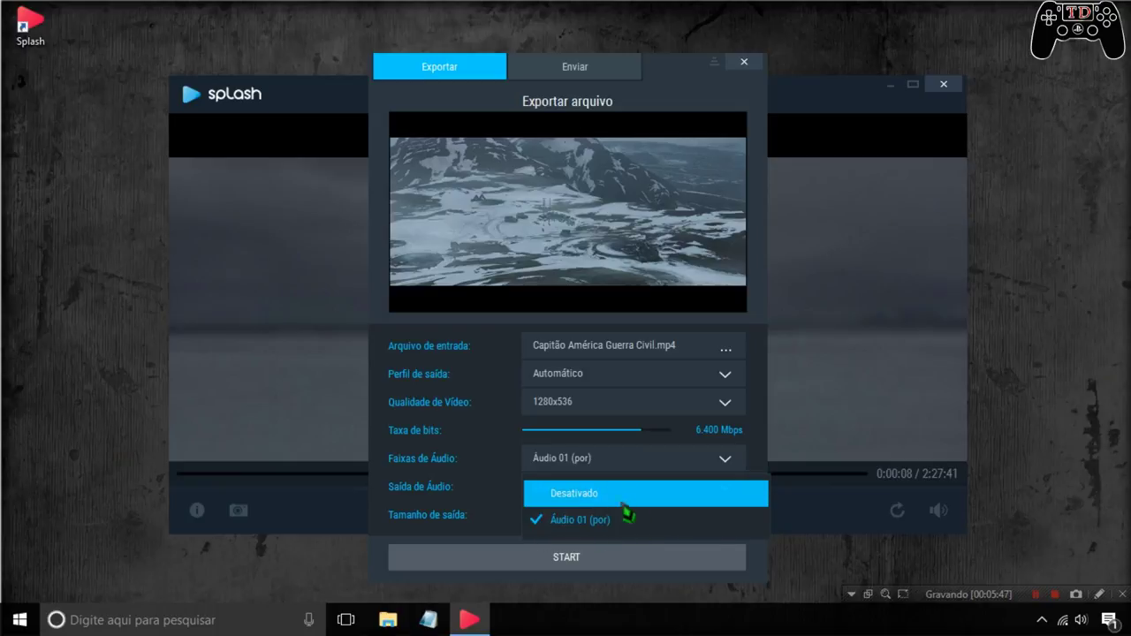
pyautogui.click(579, 495)
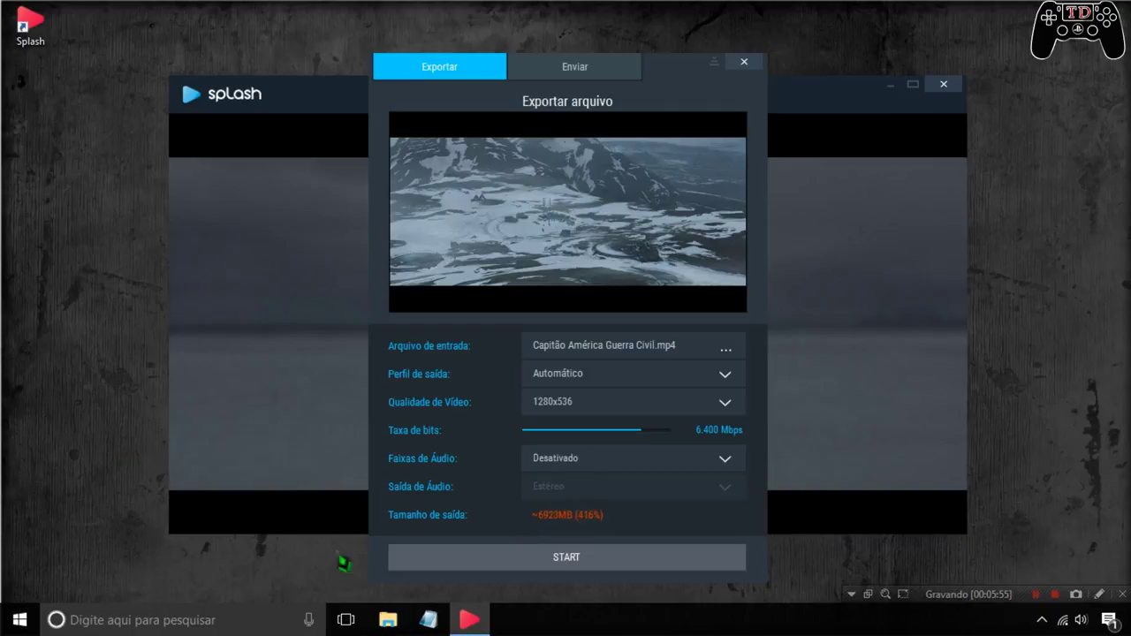
pyautogui.click(584, 463)
pyautogui.click(576, 519)
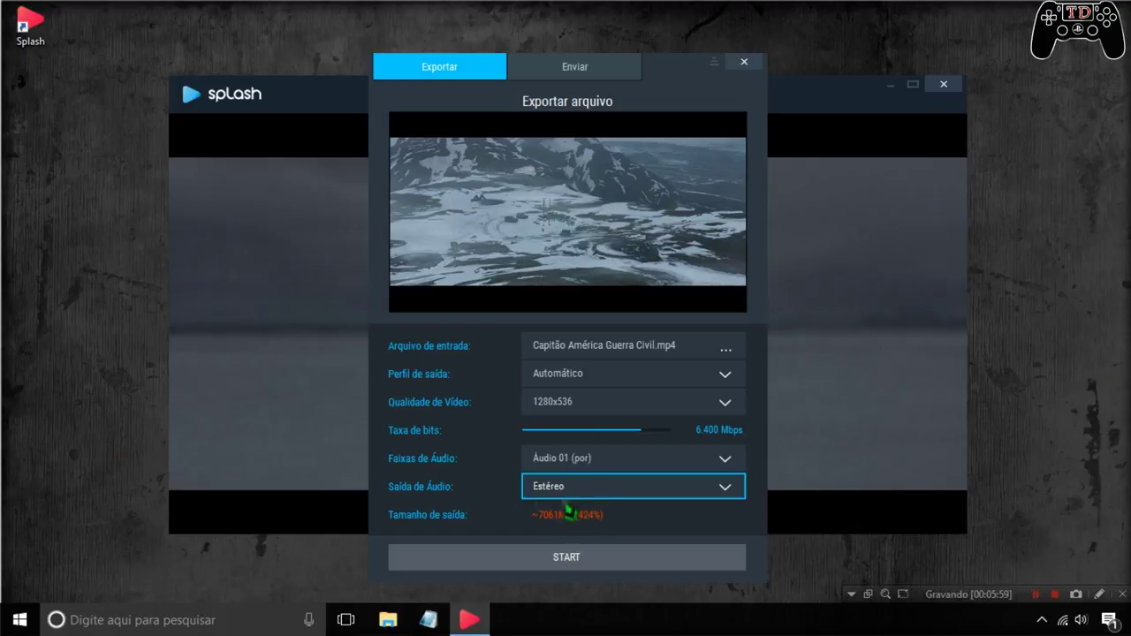
# Check the available audio output choices for the exported file, keeping Estéreo selected.
pyautogui.click(555, 492)
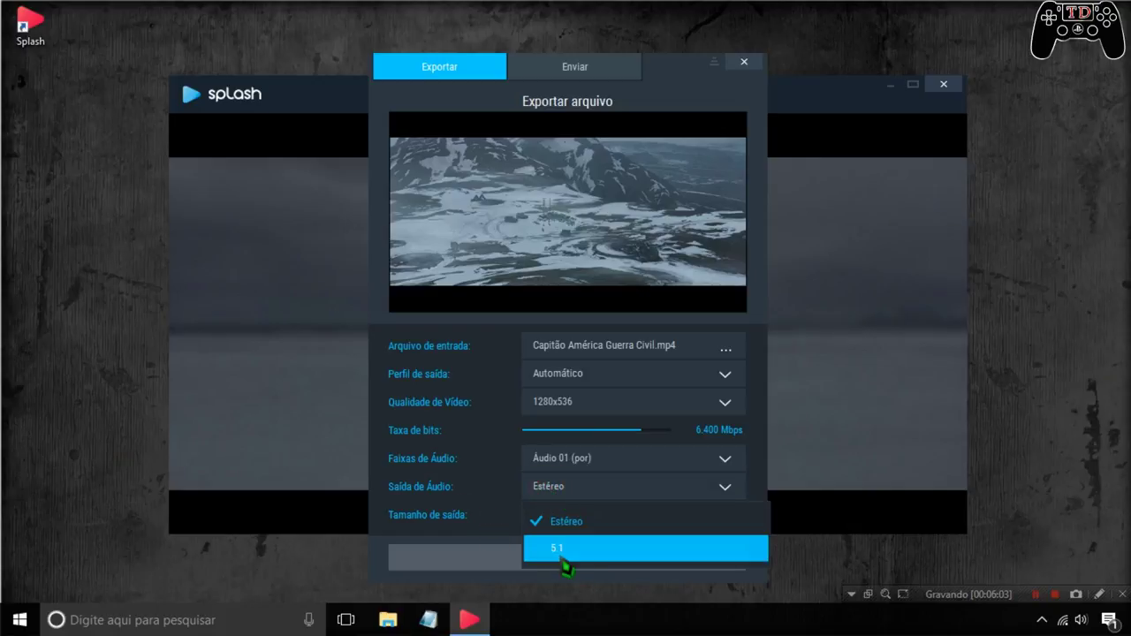
pyautogui.click(499, 506)
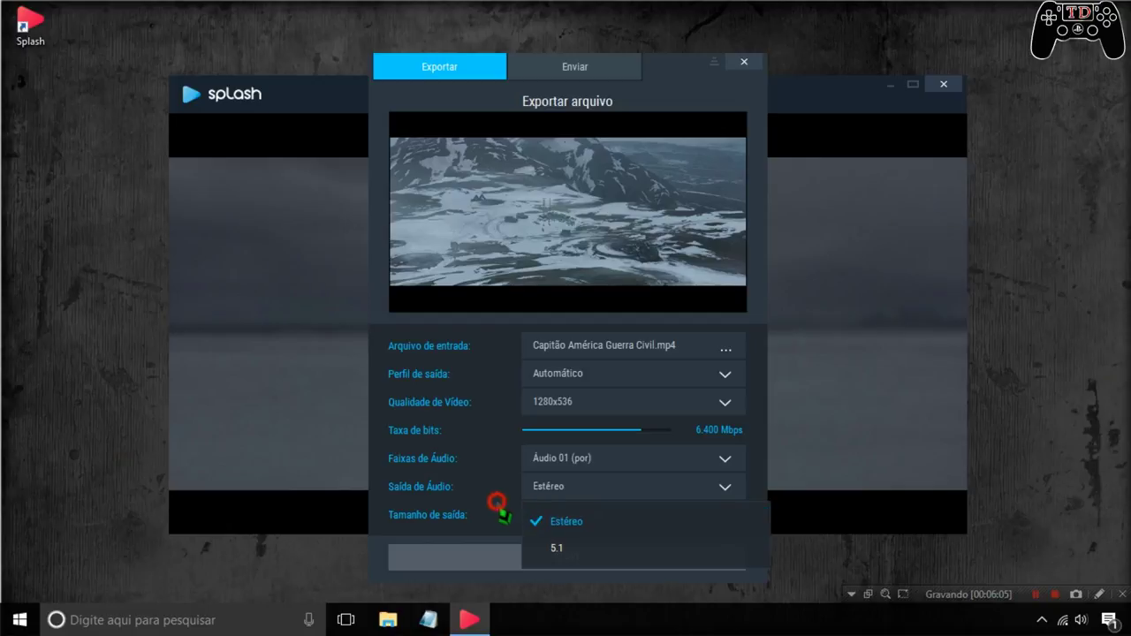
pyautogui.click(567, 496)
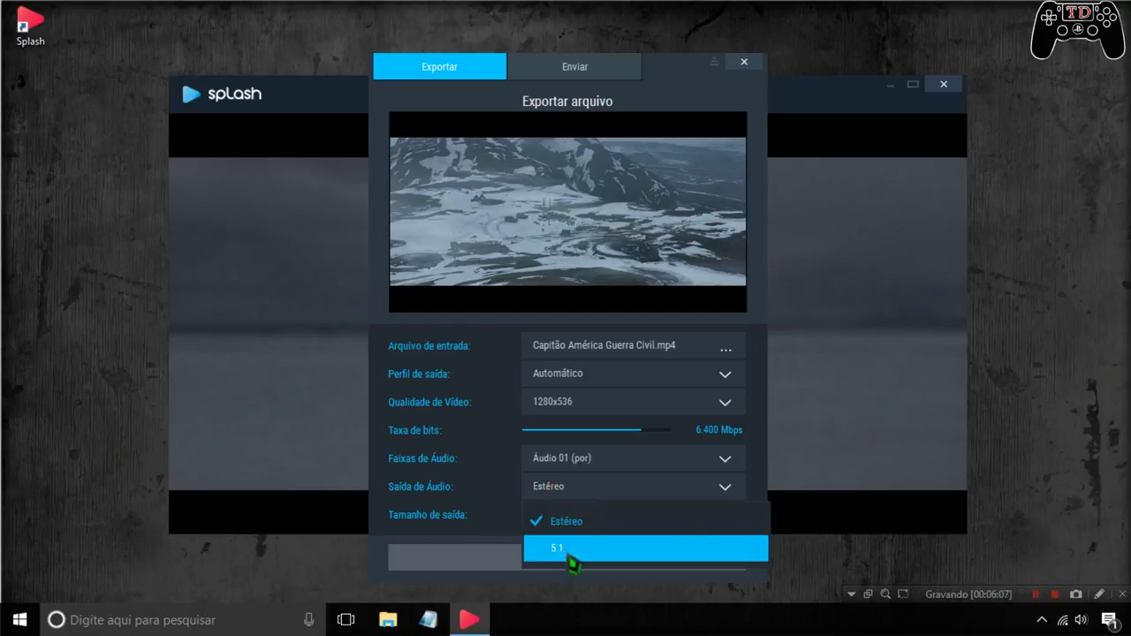
pyautogui.click(509, 487)
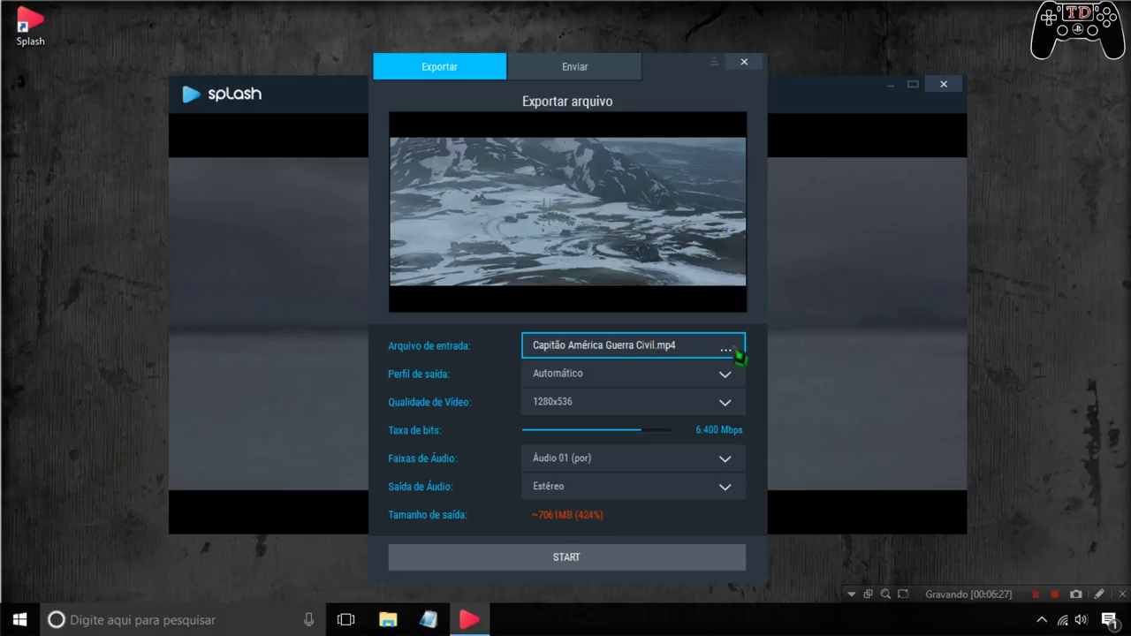
# Examine the upload form's destination, title and description fields, return to the export options and close the export window.
pyautogui.click(580, 65)
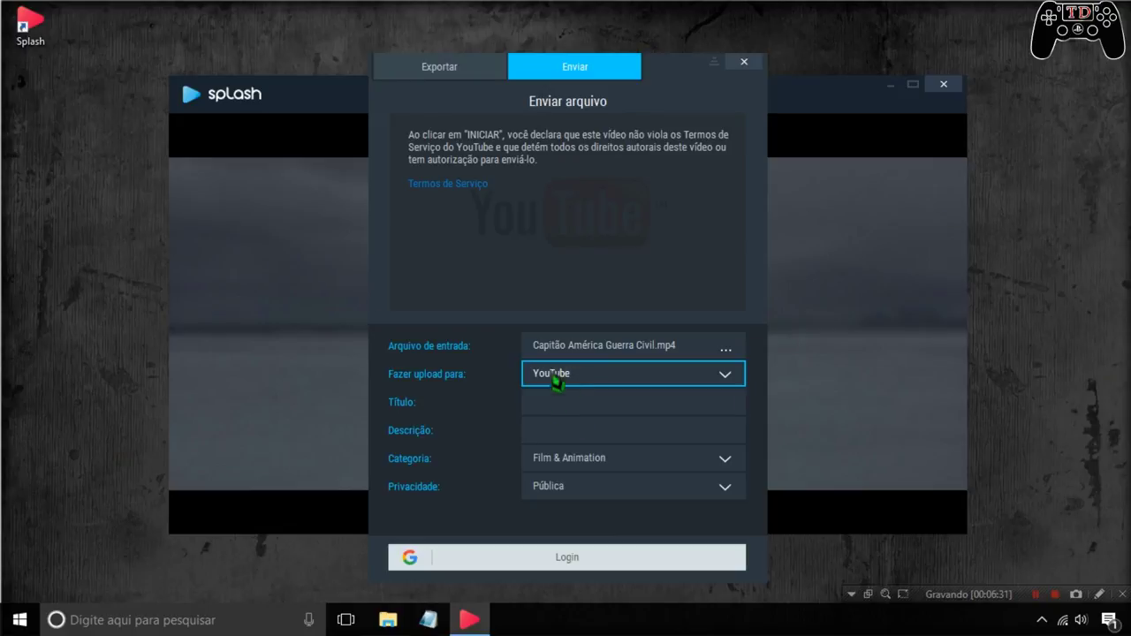
pyautogui.click(583, 375)
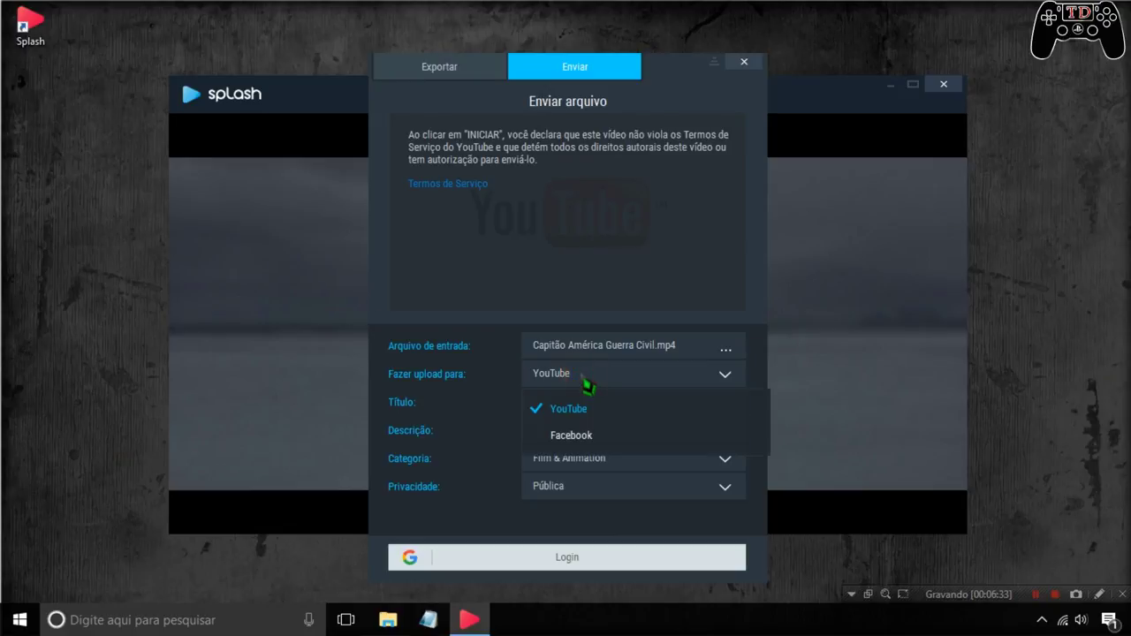
pyautogui.click(583, 375)
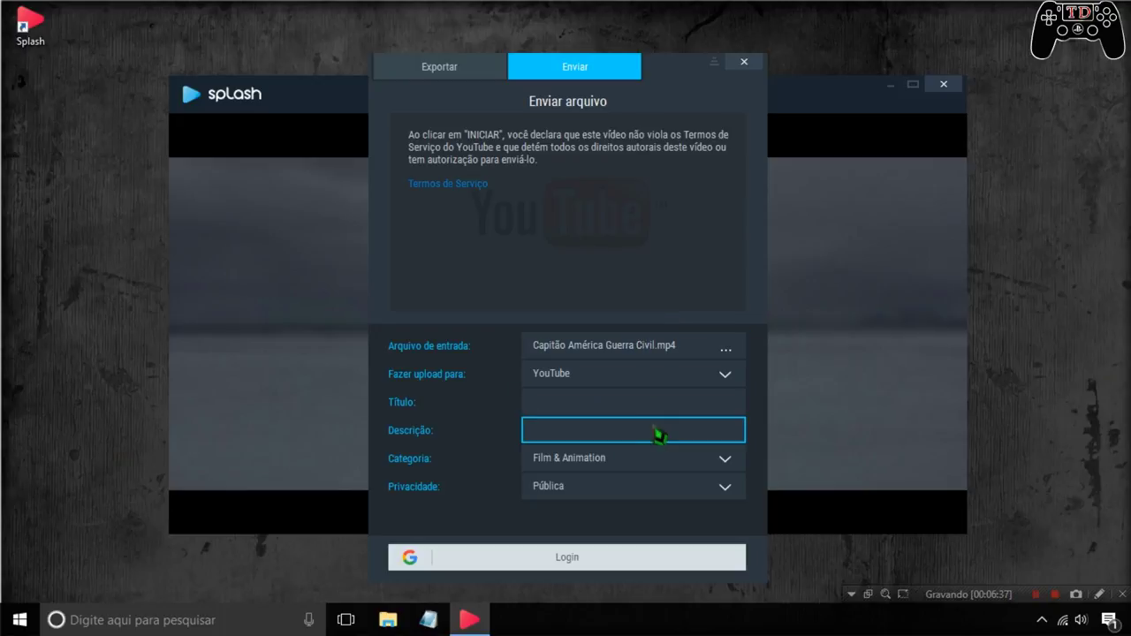
pyautogui.click(586, 403)
pyautogui.click(572, 426)
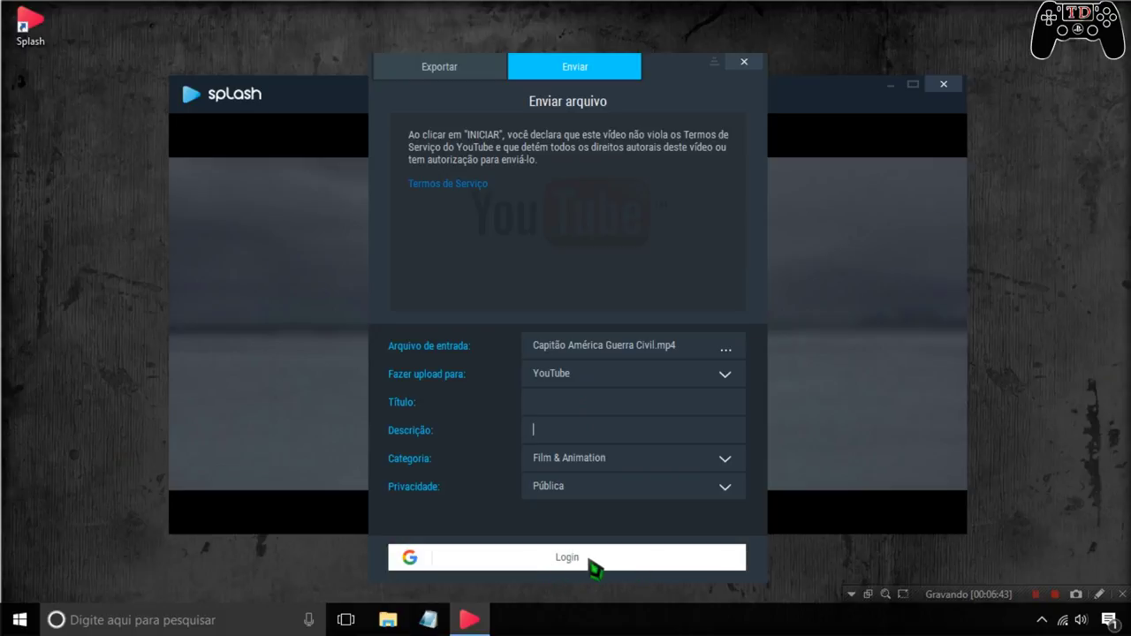
pyautogui.click(482, 73)
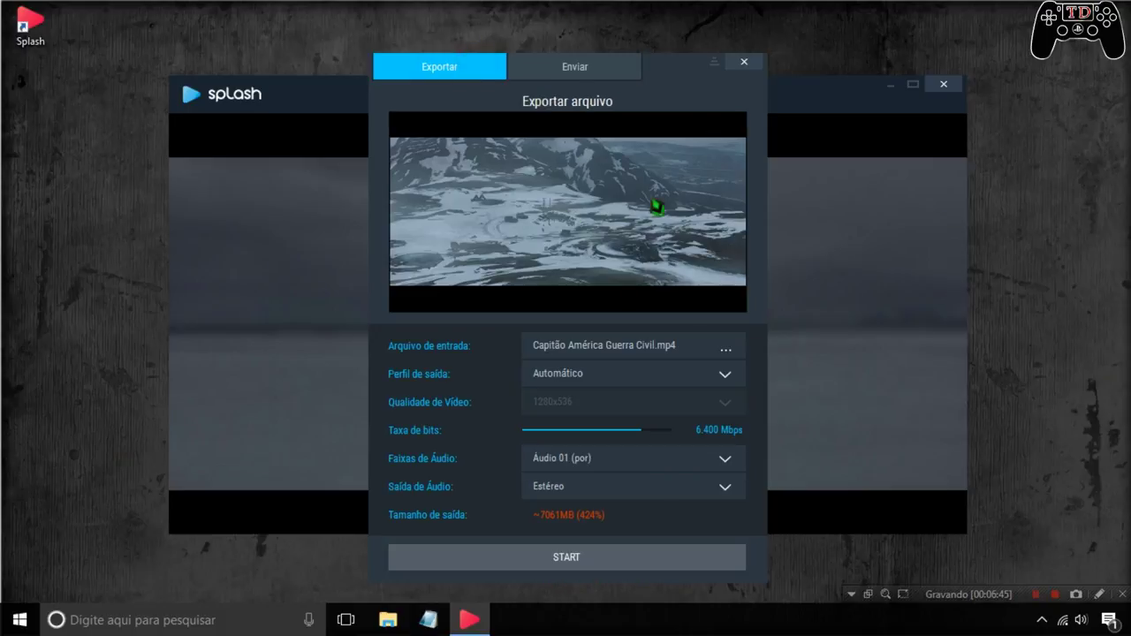
pyautogui.click(745, 61)
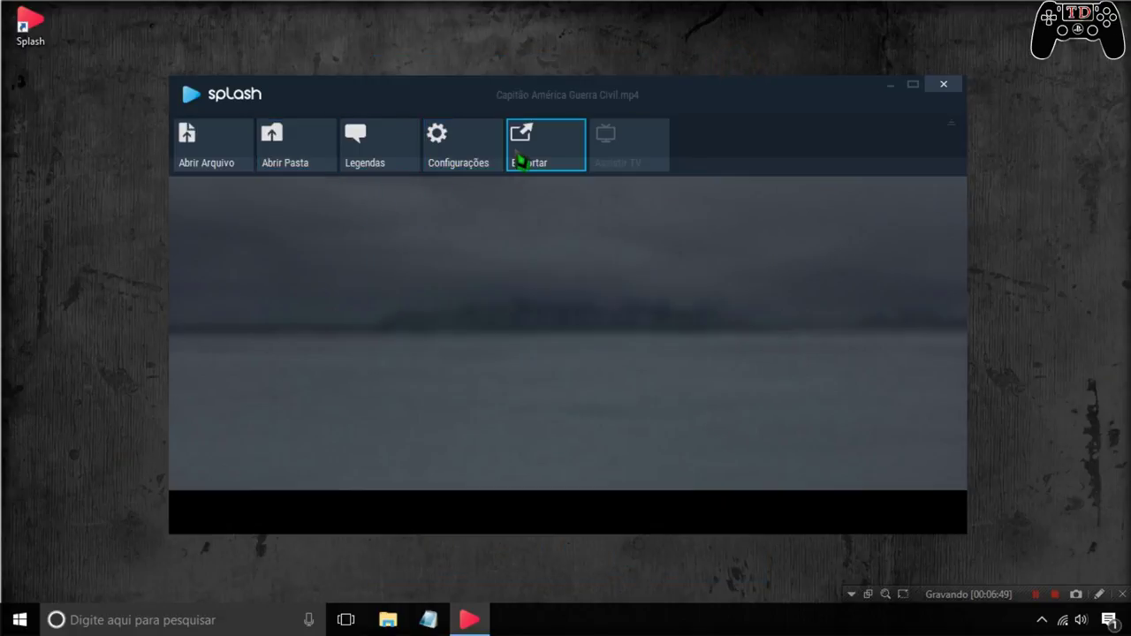
# Review the hardware acceleration, deinterlacing and output folder options in the export settings, and close the configuration.
pyautogui.click(455, 148)
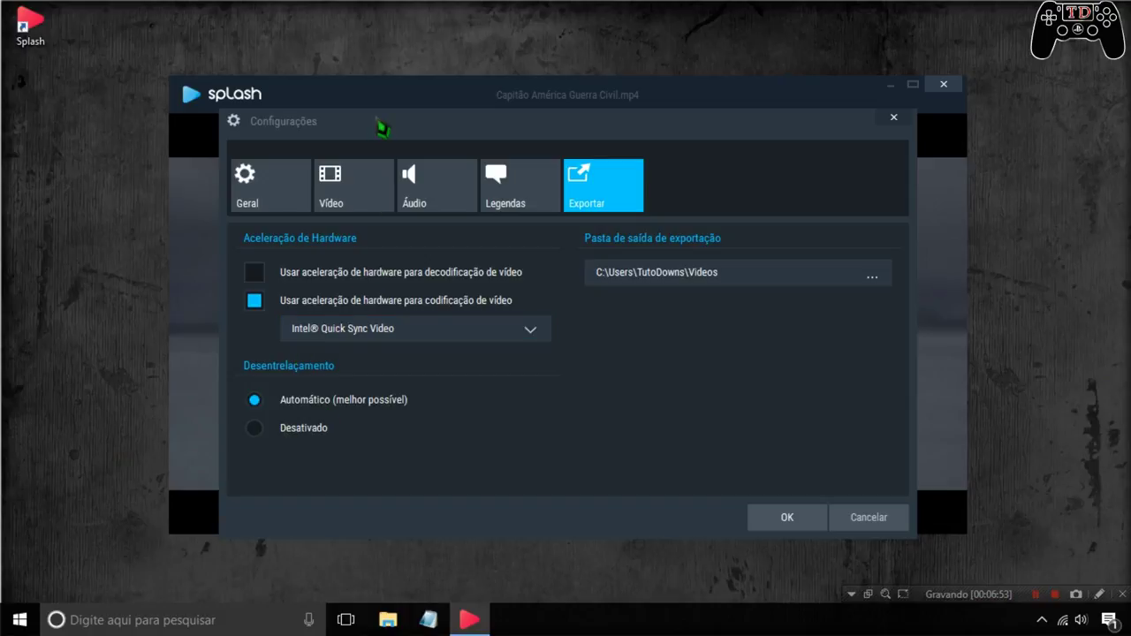
pyautogui.moveTo(379, 122); pyautogui.dragTo(390, 92)
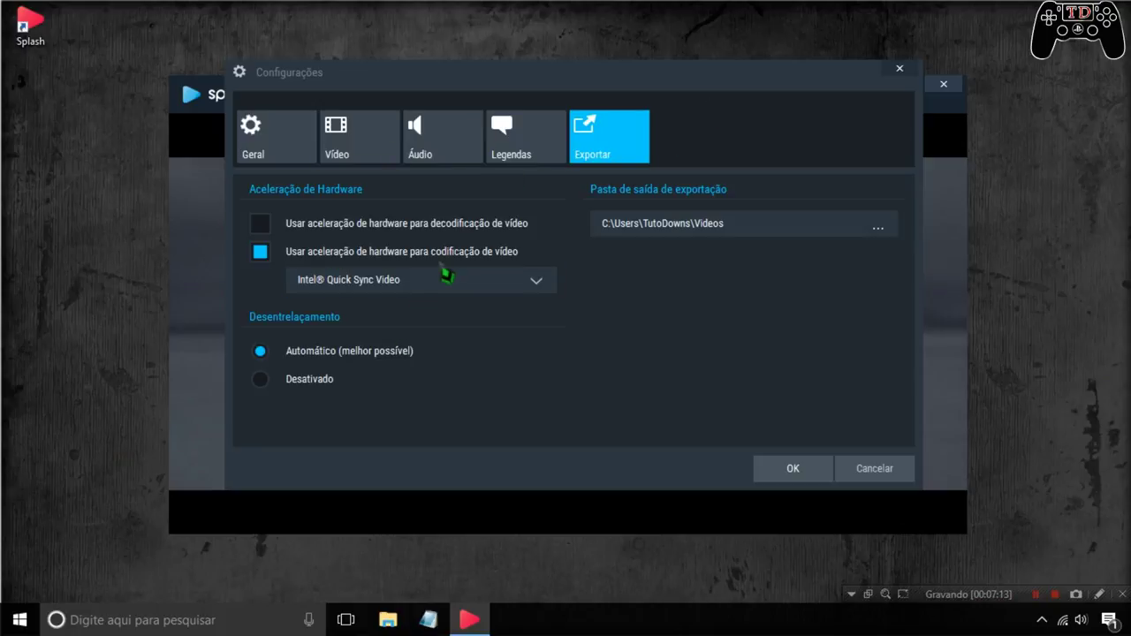
pyautogui.moveTo(457, 77)
pyautogui.mouseDown()
pyautogui.moveTo(439, 139)
pyautogui.moveTo(462, 93)
pyautogui.moveTo(452, 95)
pyautogui.mouseUp()
pyautogui.click(894, 89)
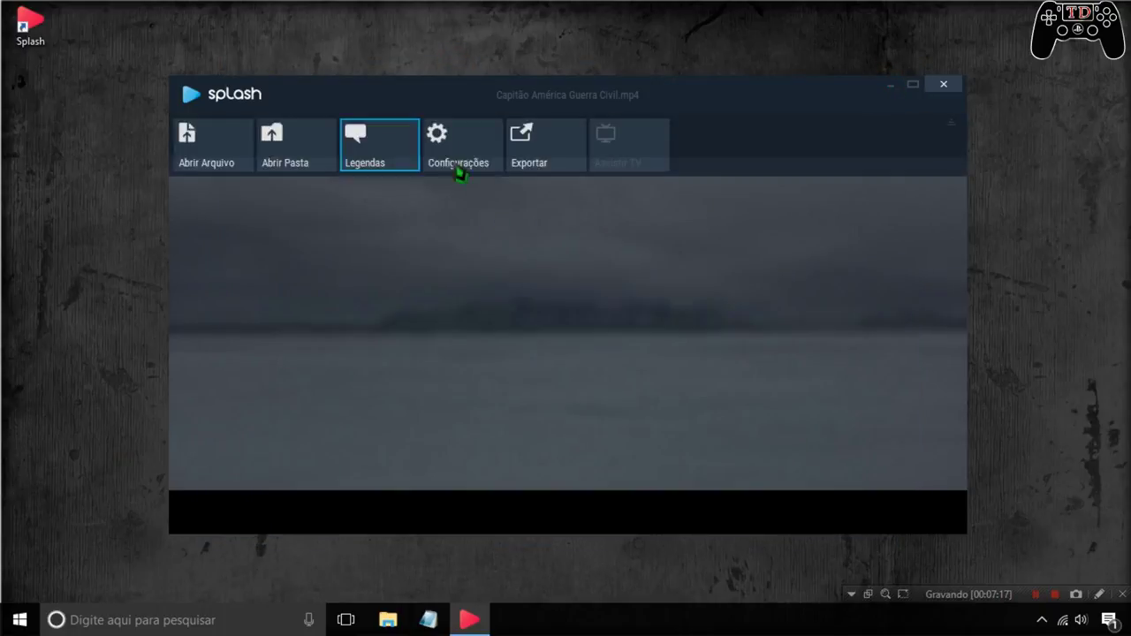
pyautogui.moveTo(538, 152)
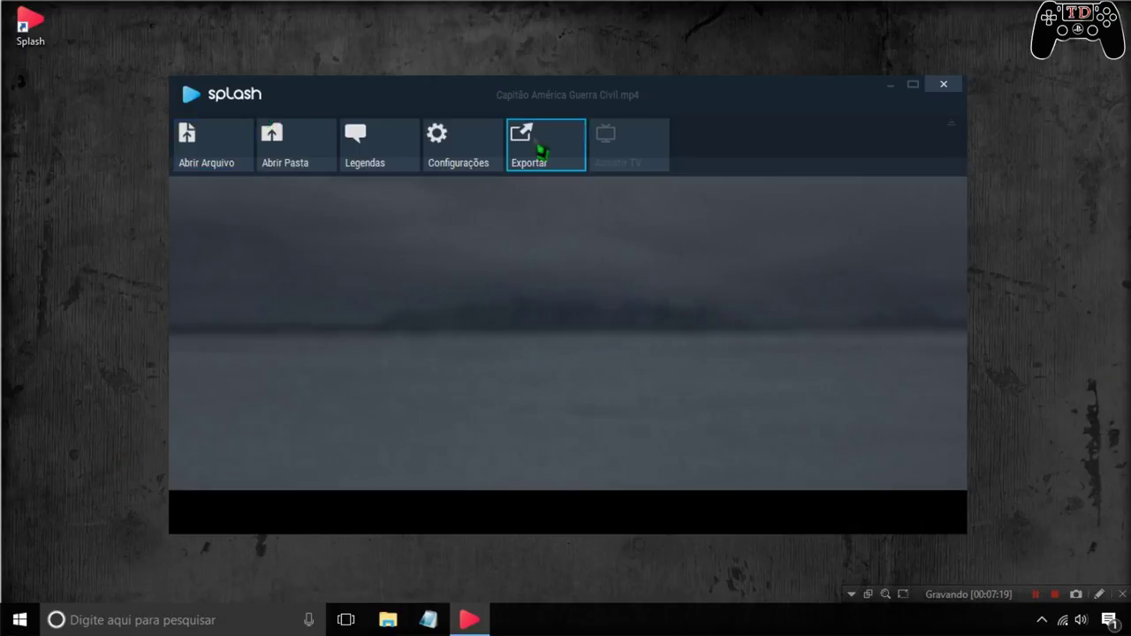